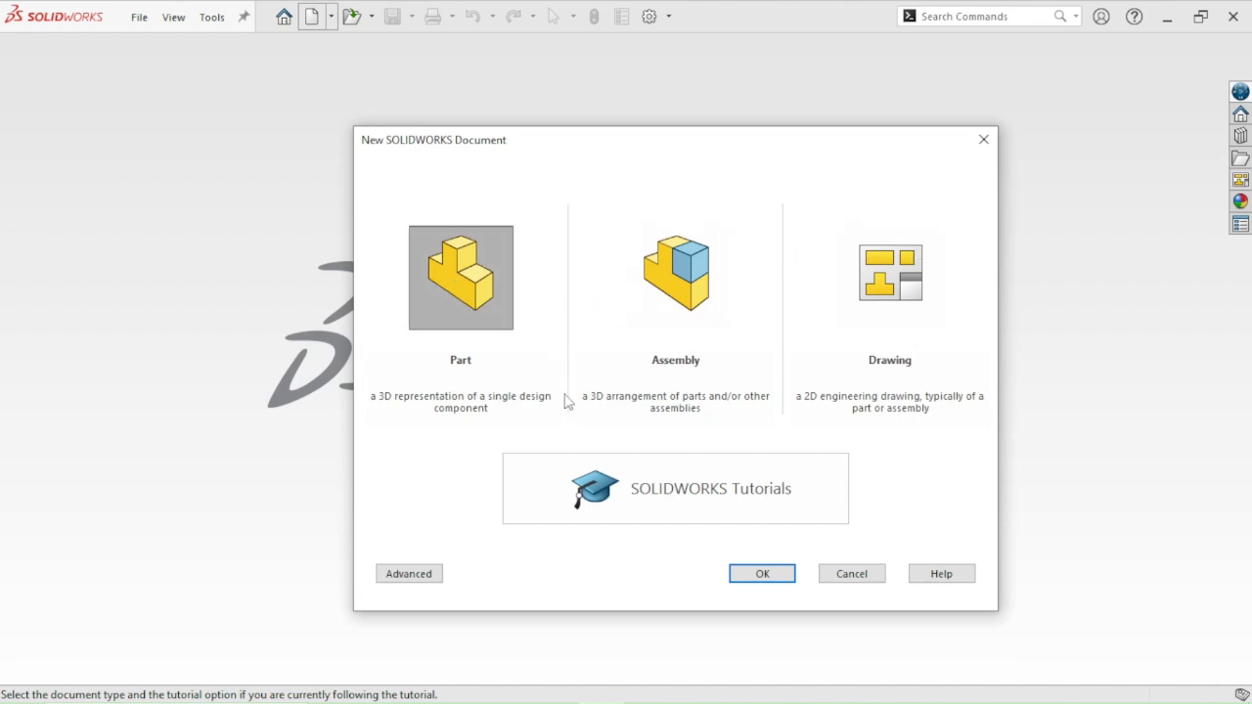
Create a new part document
click(760, 571)
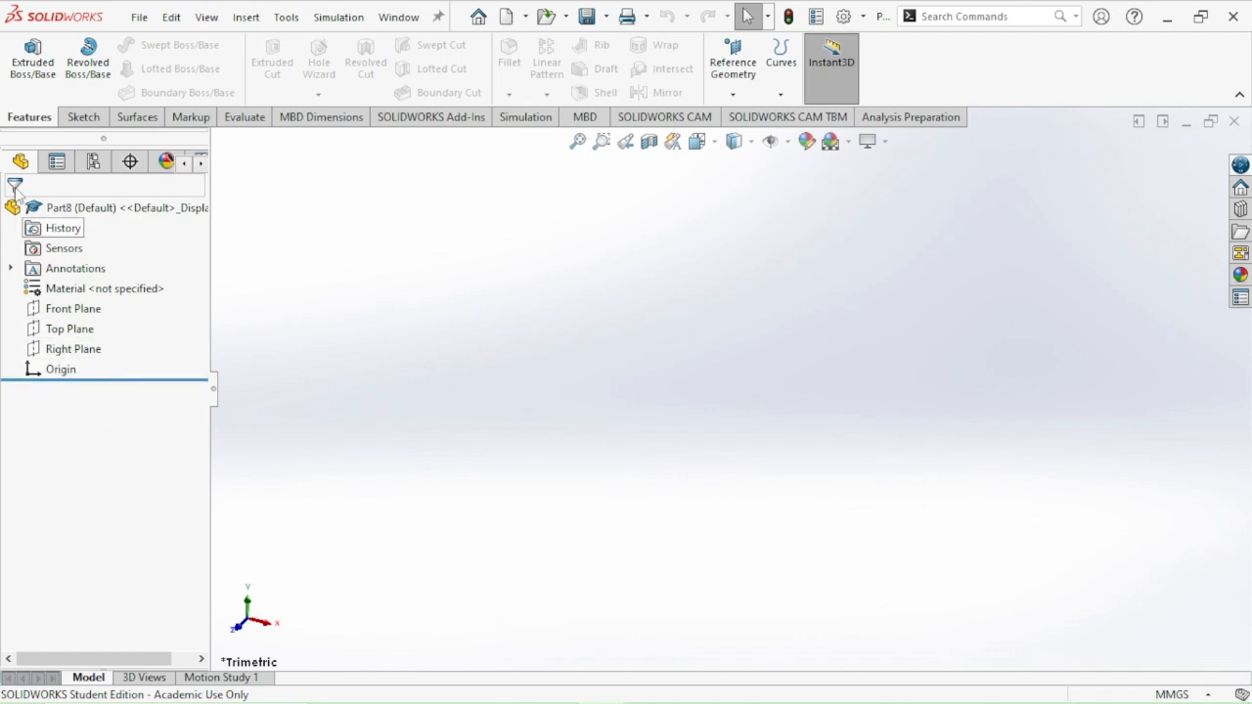
click(831, 63)
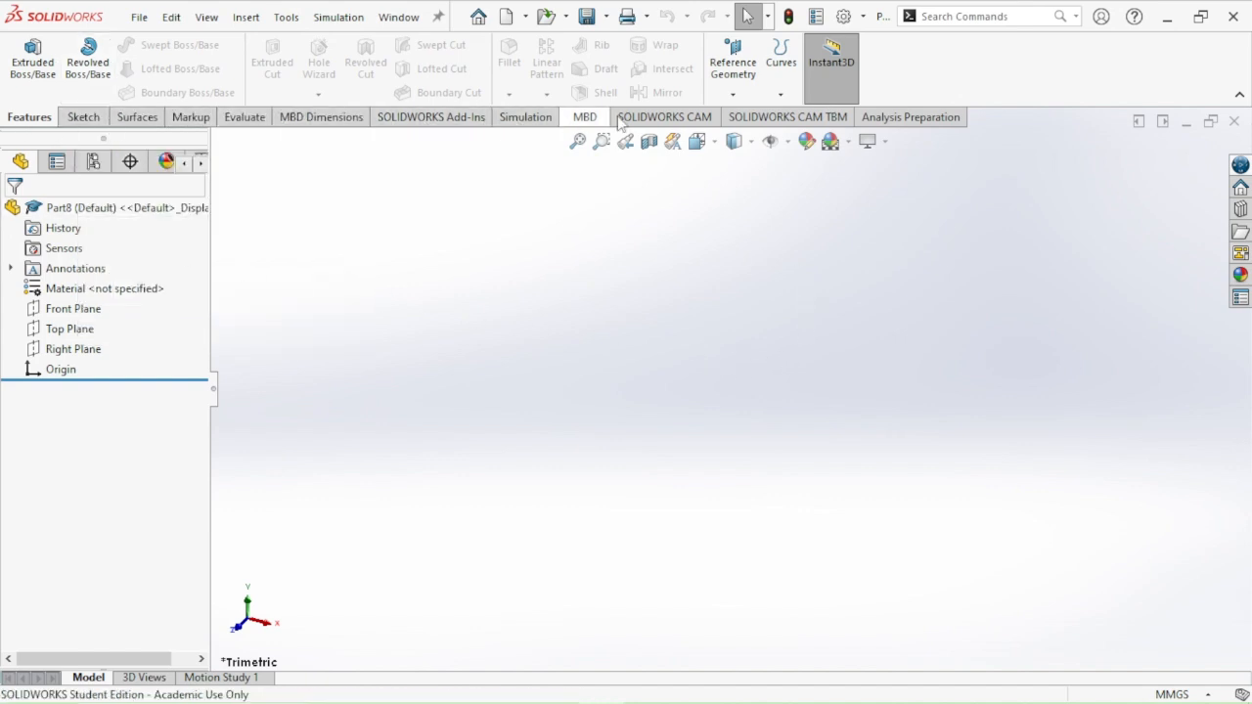
click(84, 118)
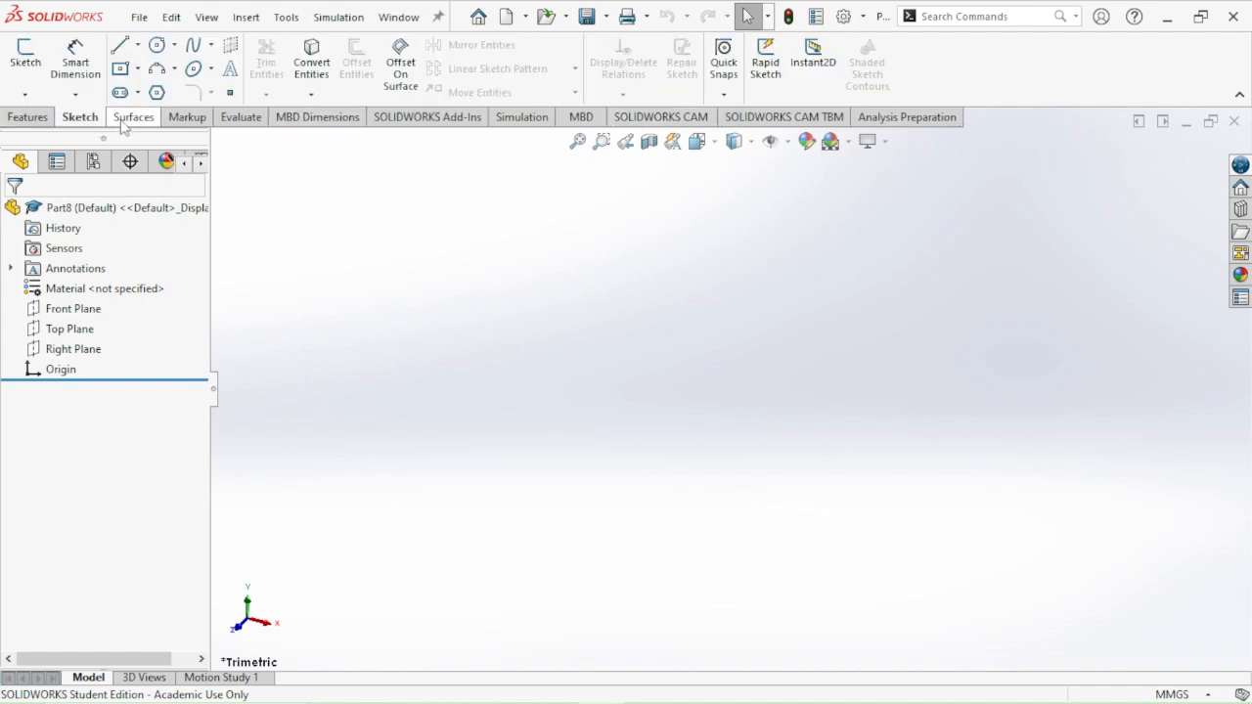
click(29, 117)
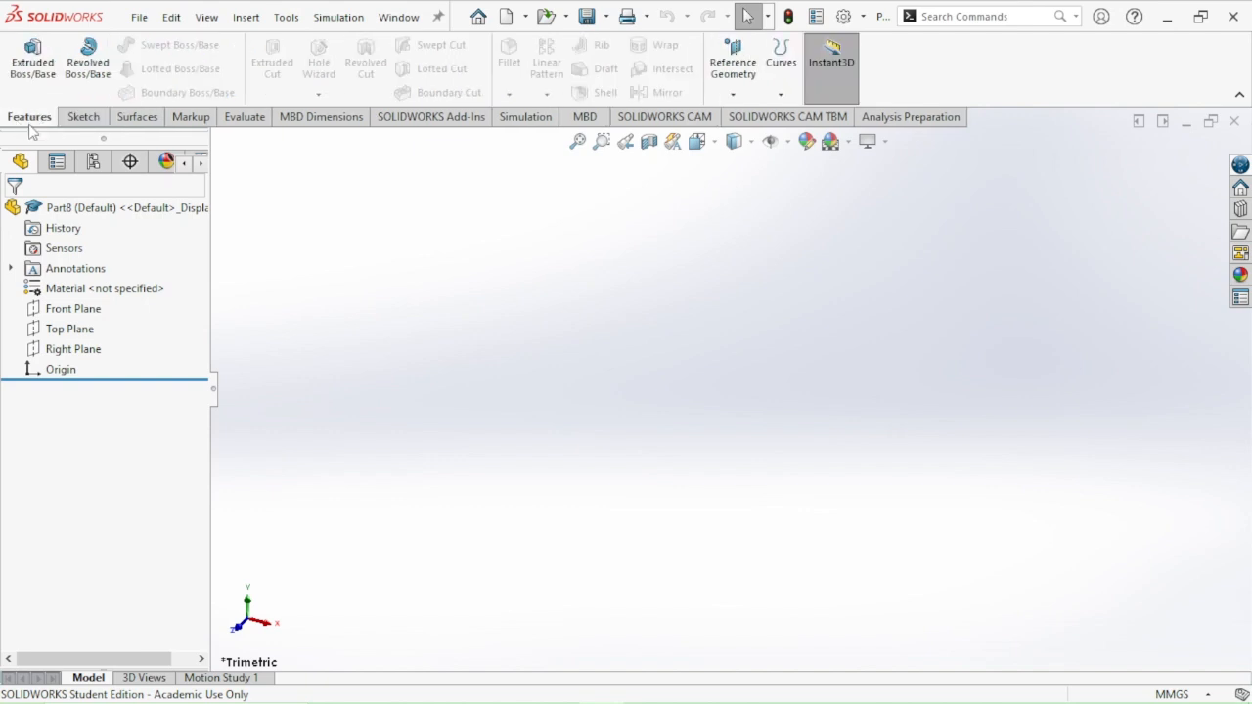
click(80, 118)
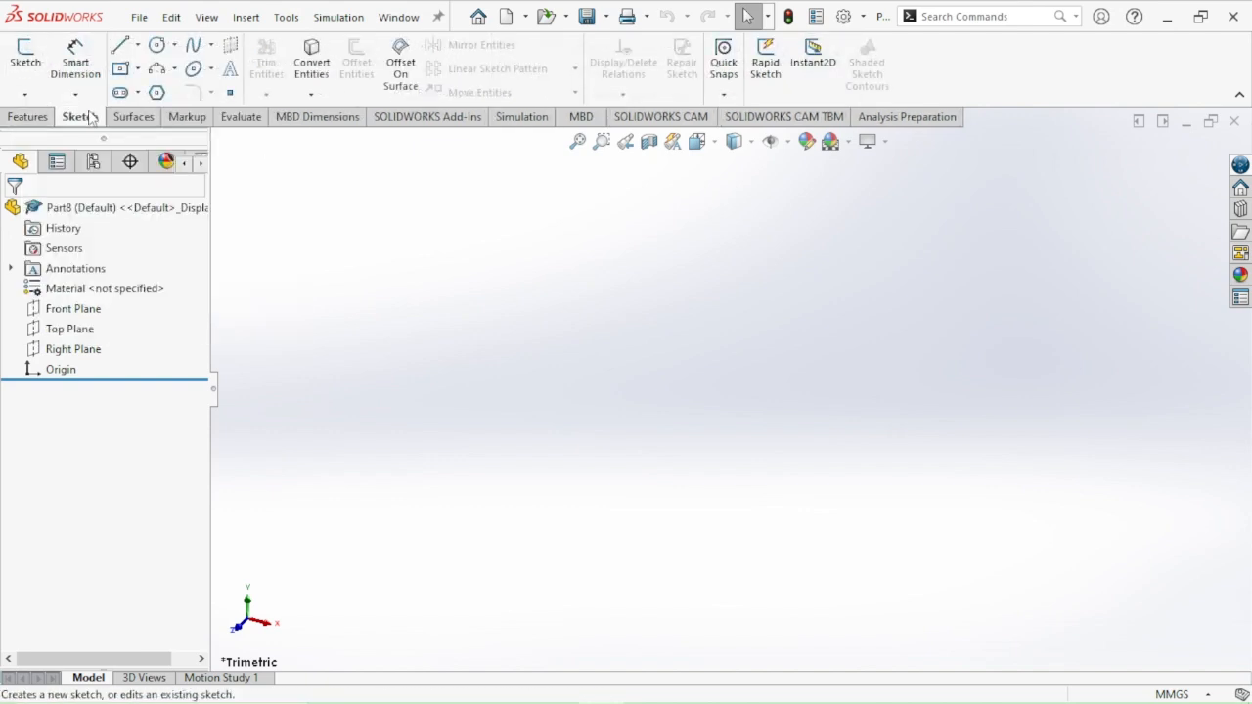
click(16, 121)
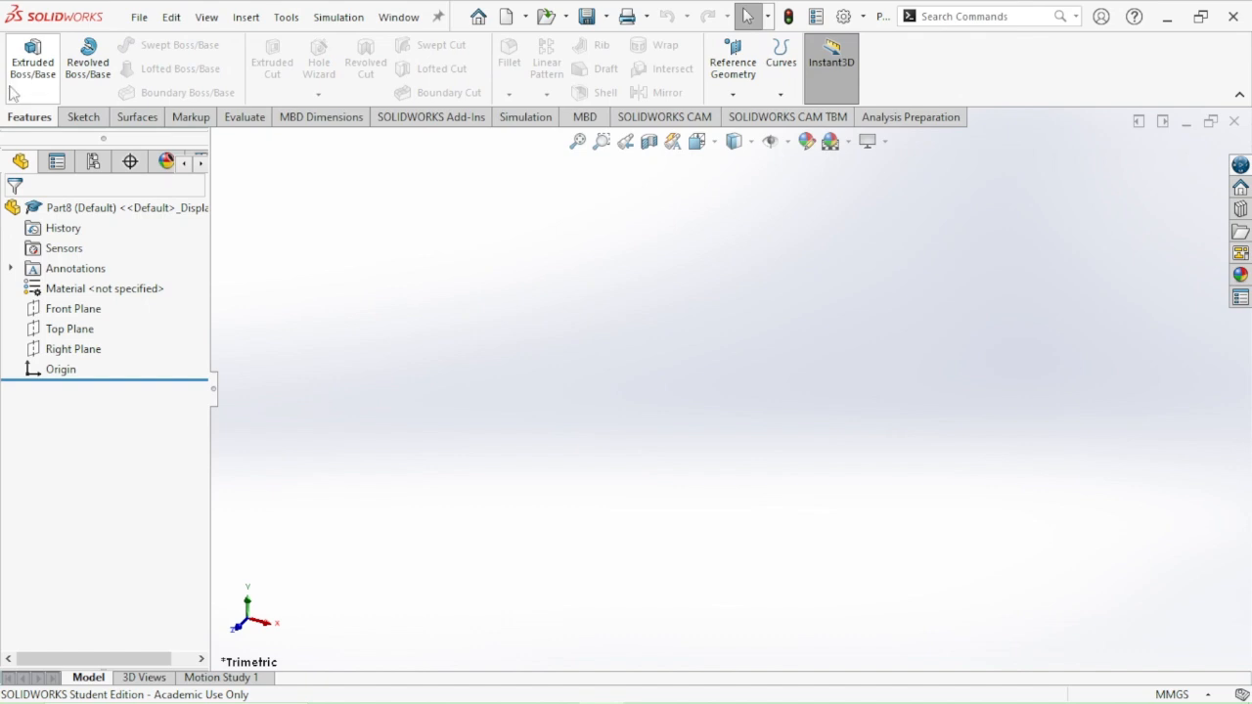
click(82, 121)
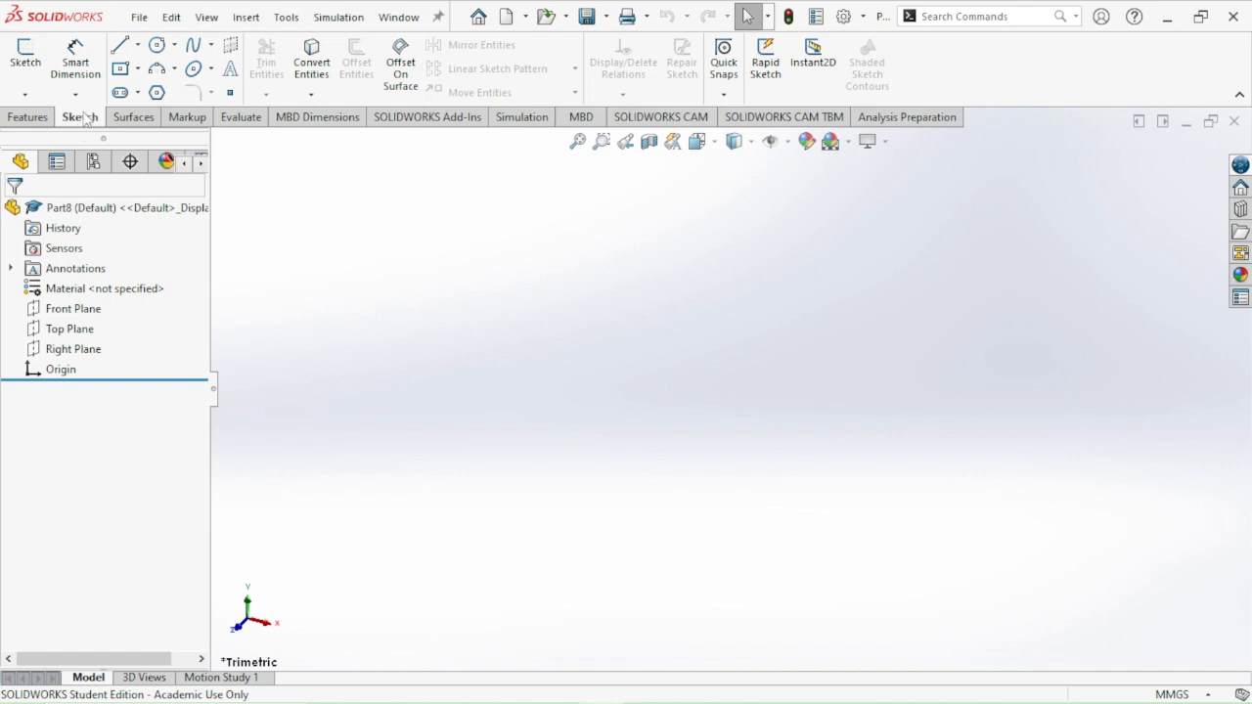
click(28, 117)
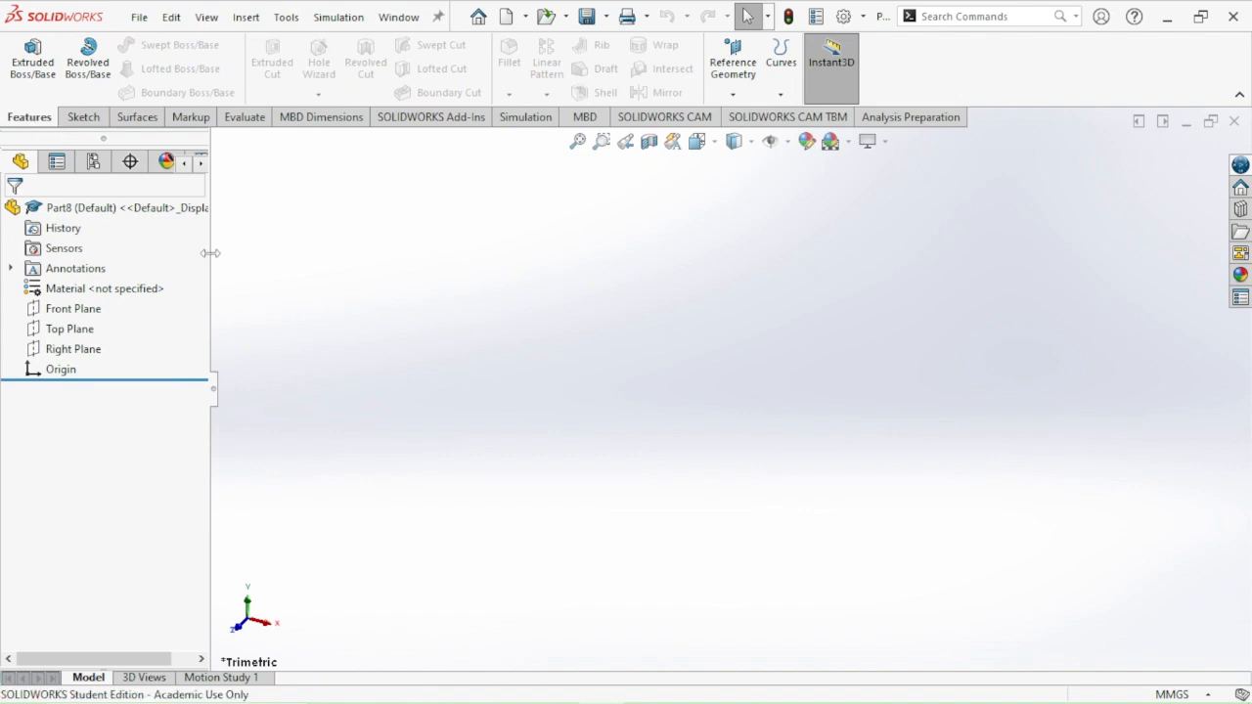
Consult the reference drawing 1.PNG, and start an Extruded Boss/Base sketch on the Right Plane in SOLIDWORKS
key(alt+Tab)
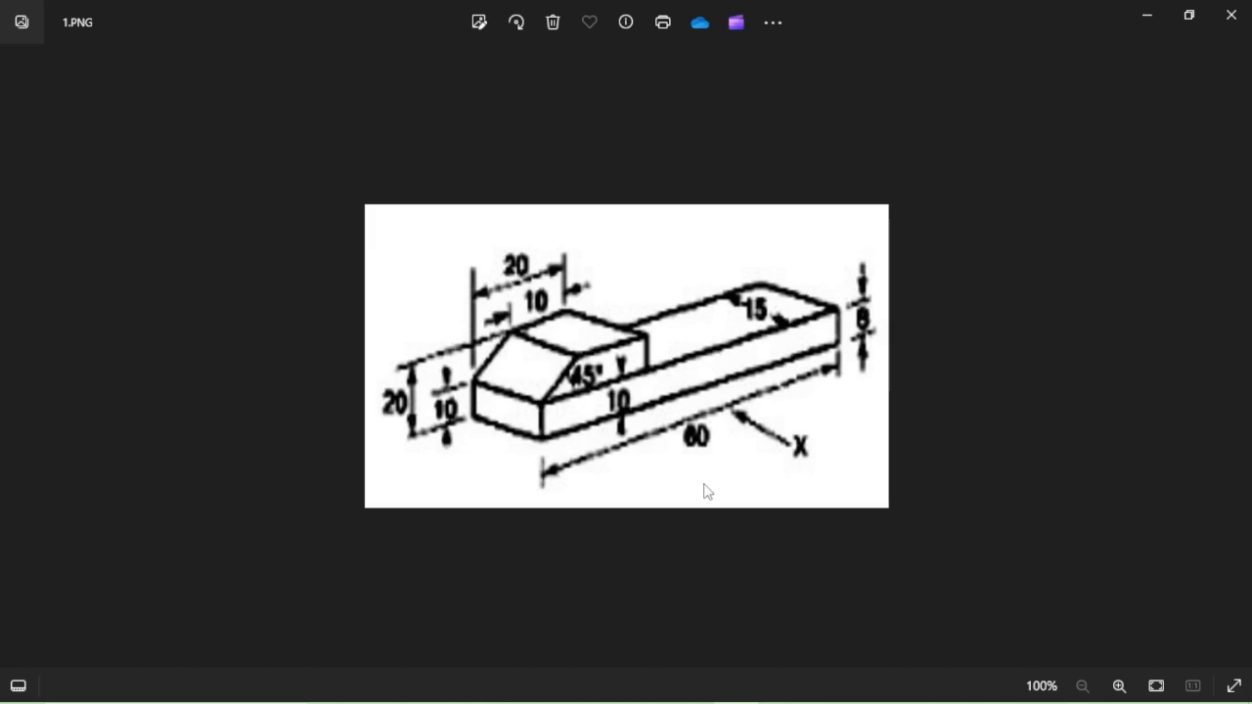
key(alt+Tab)
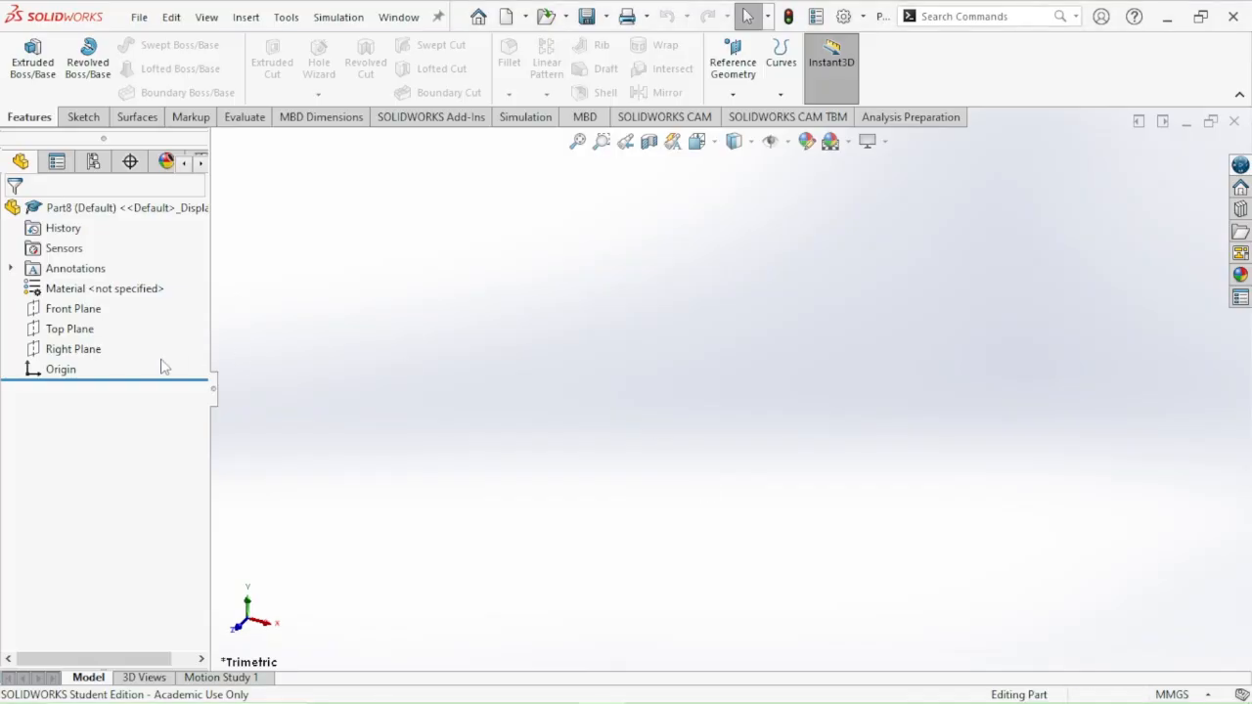
key(alt+Tab)
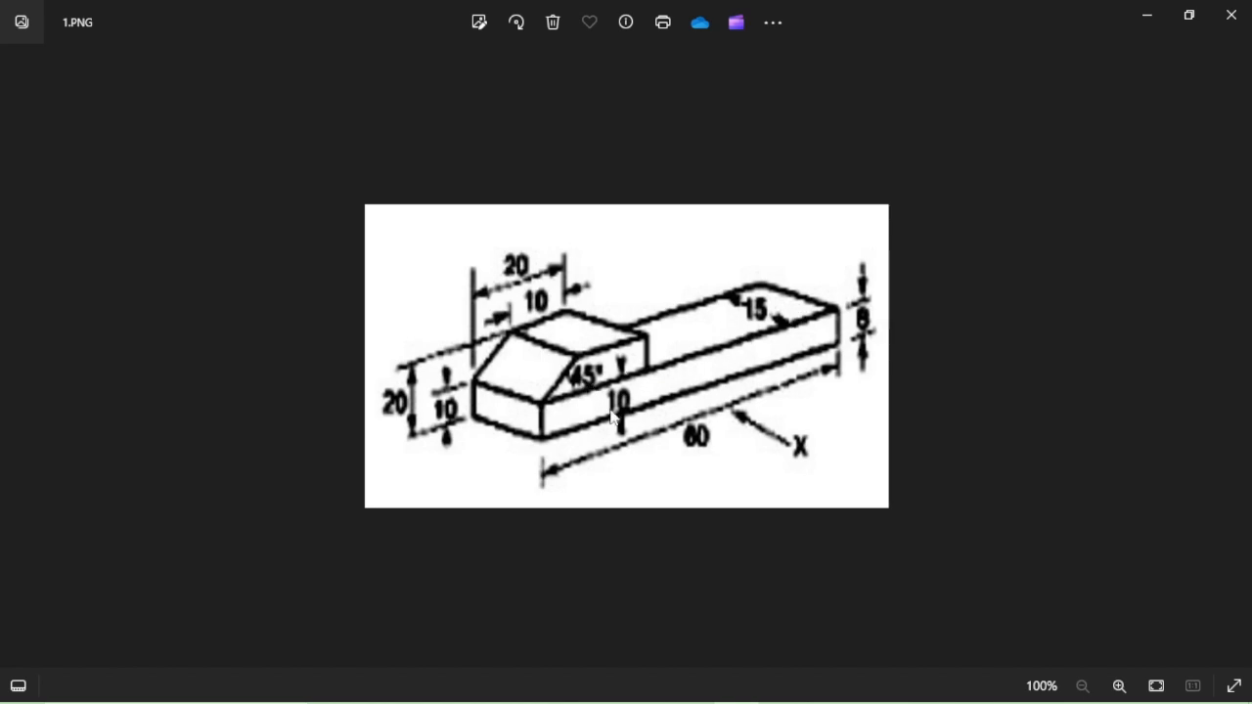
key(alt+Tab)
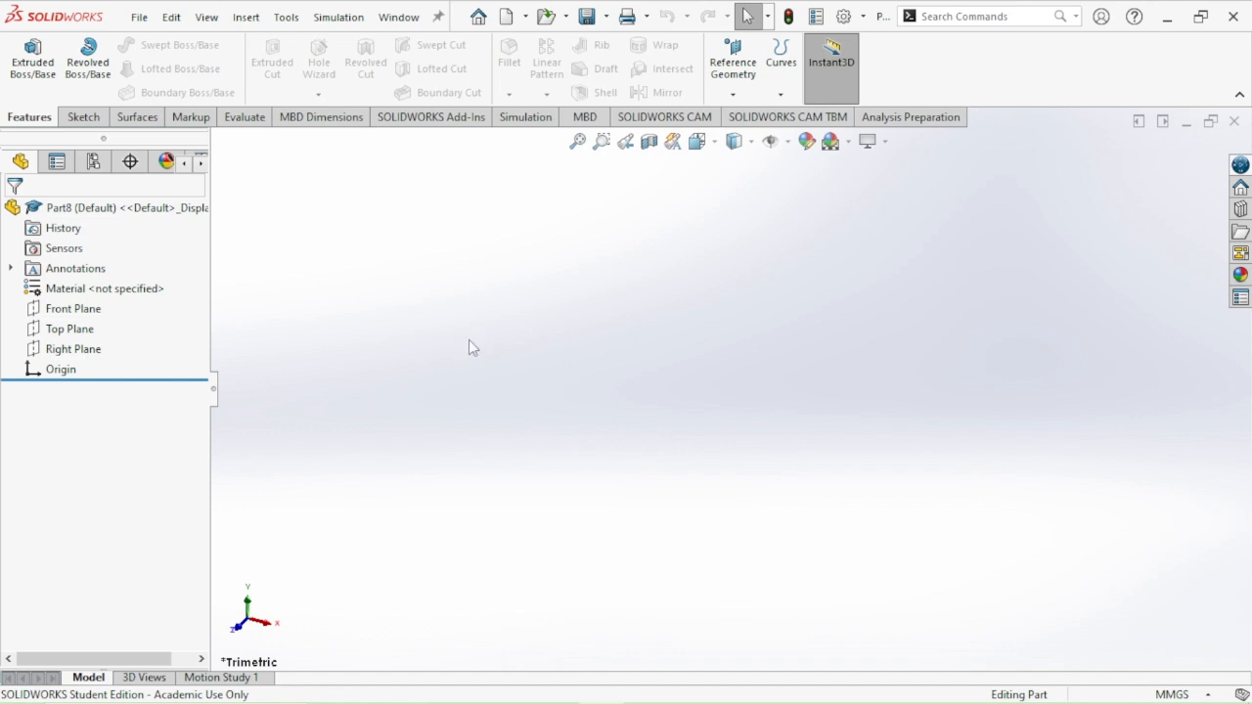
click(33, 69)
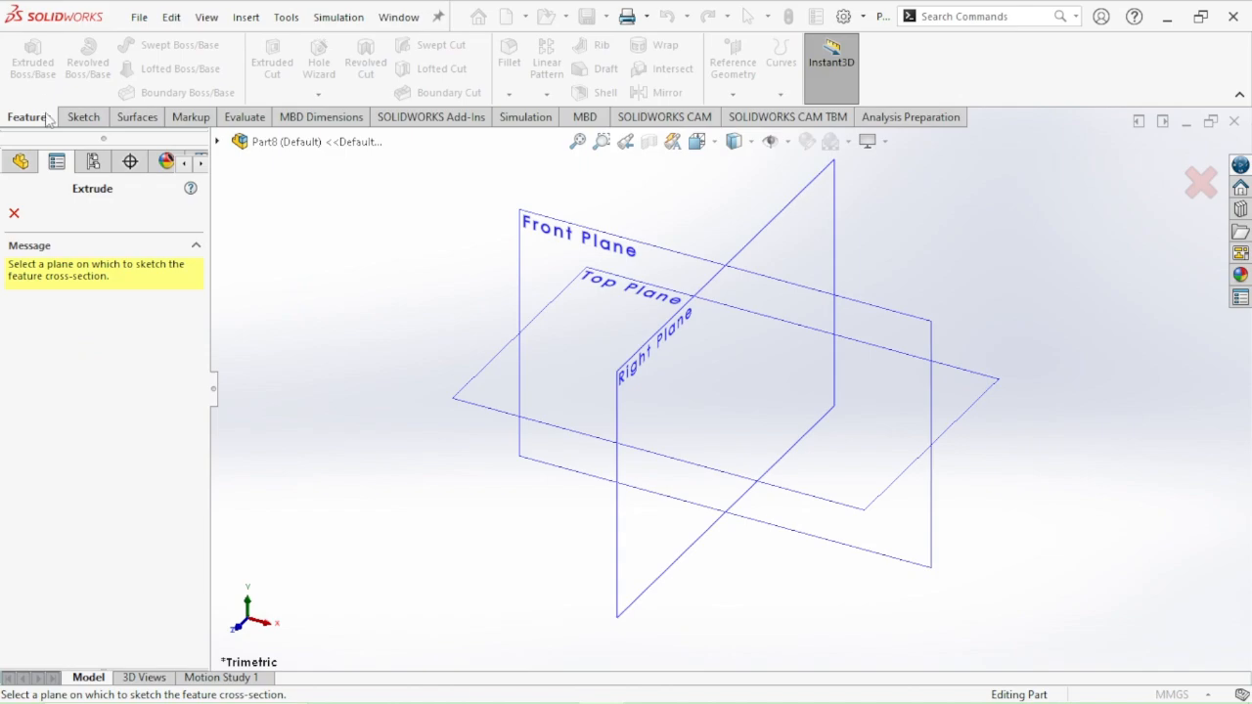
key(alt+Tab)
key(alt+Tab)
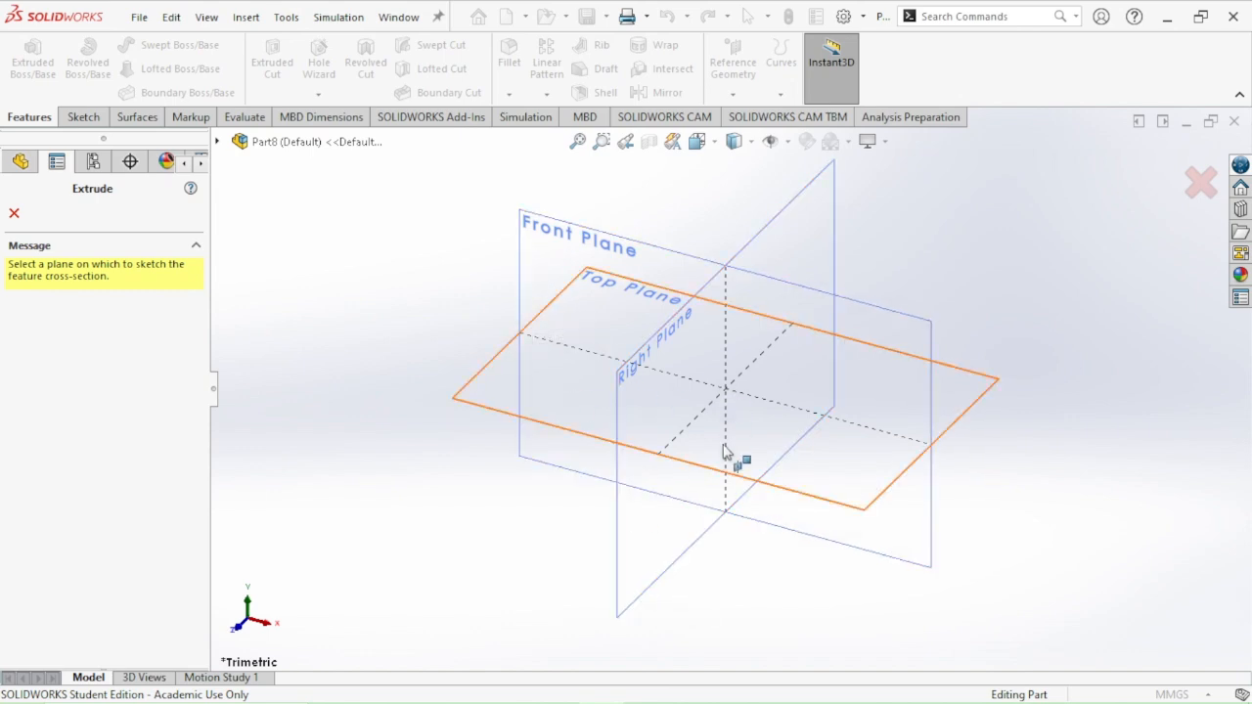
click(653, 569)
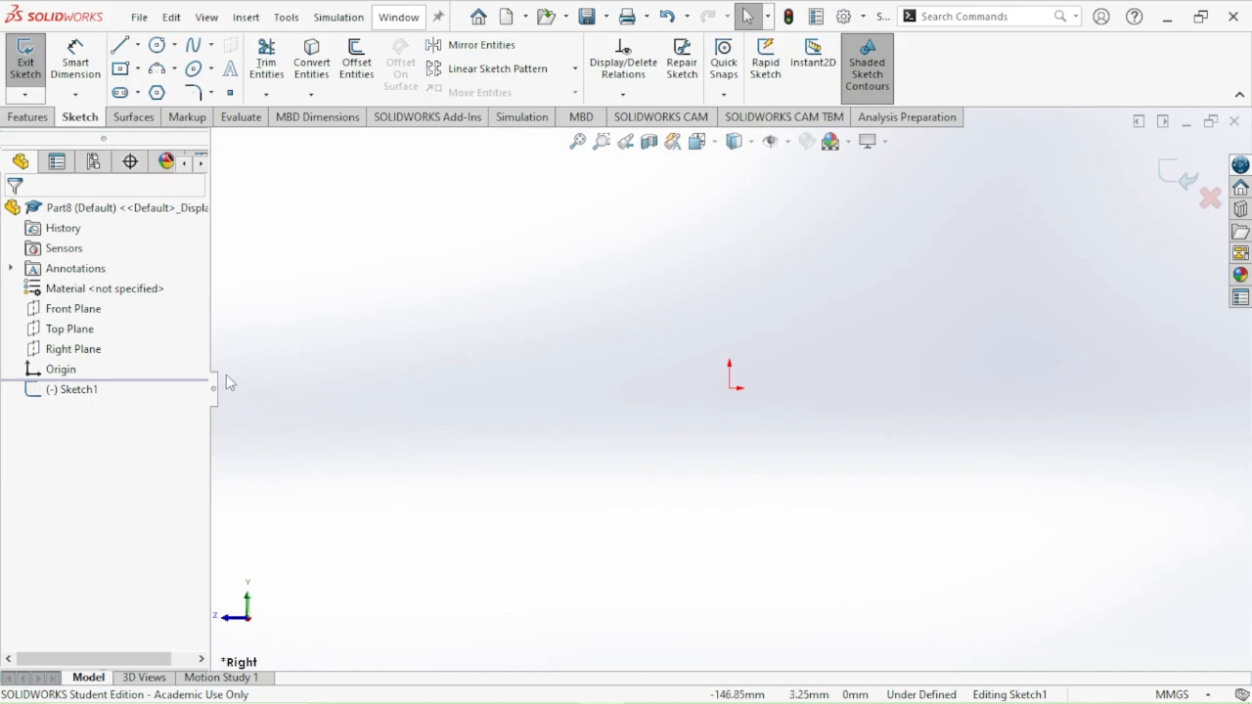
Sketch a closed stepped profile from the origin with the Line tool, about 74 mm long, with a raised head and a 45° sloped corner above the origin
key(alt+Tab)
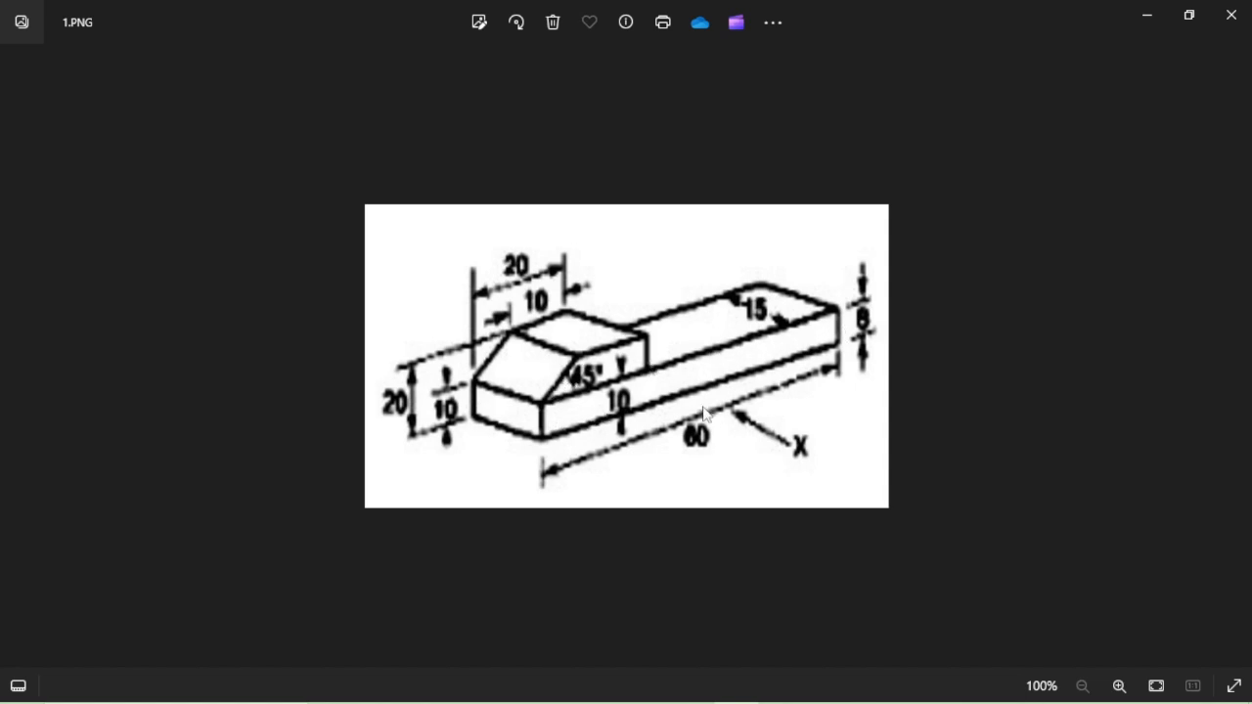
key(alt+Tab)
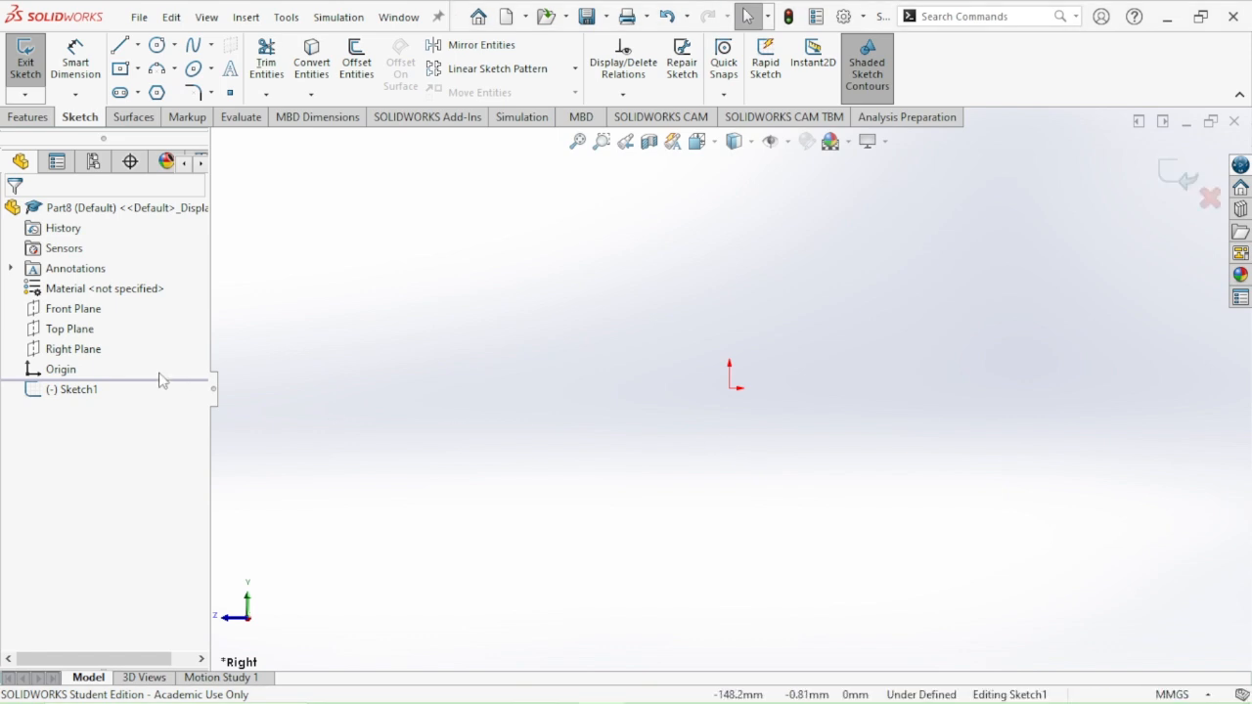
click(118, 49)
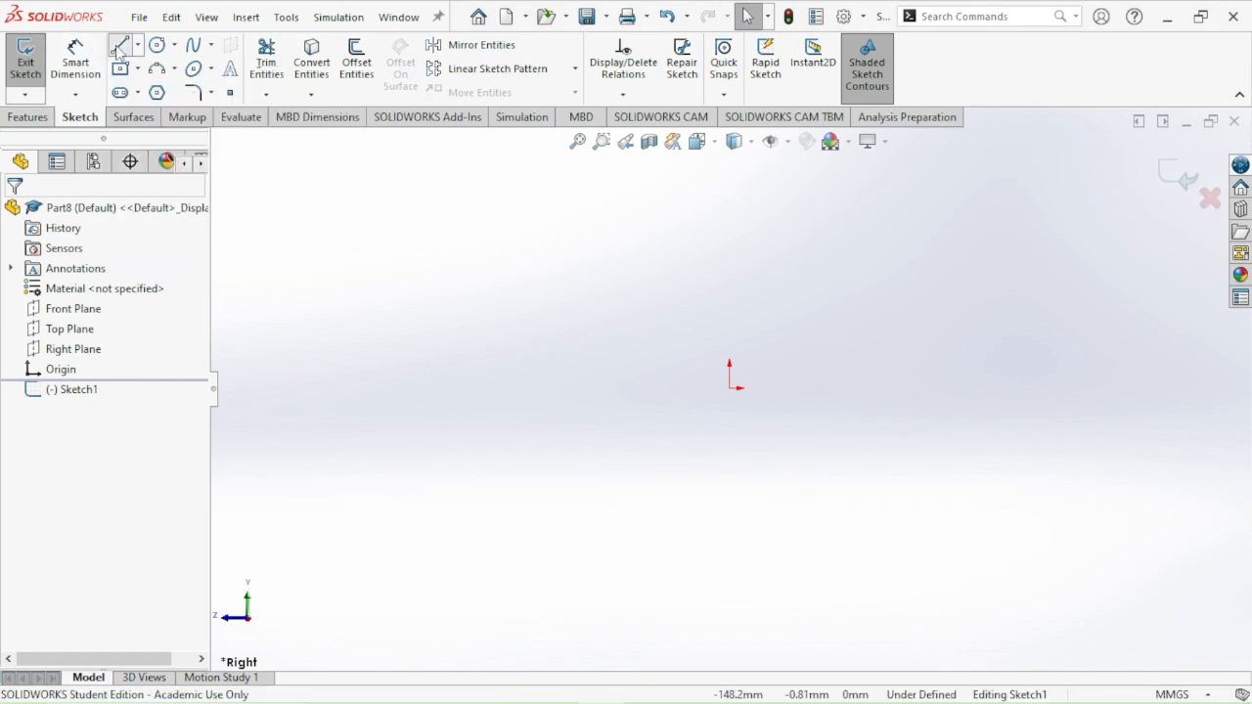
click(730, 389)
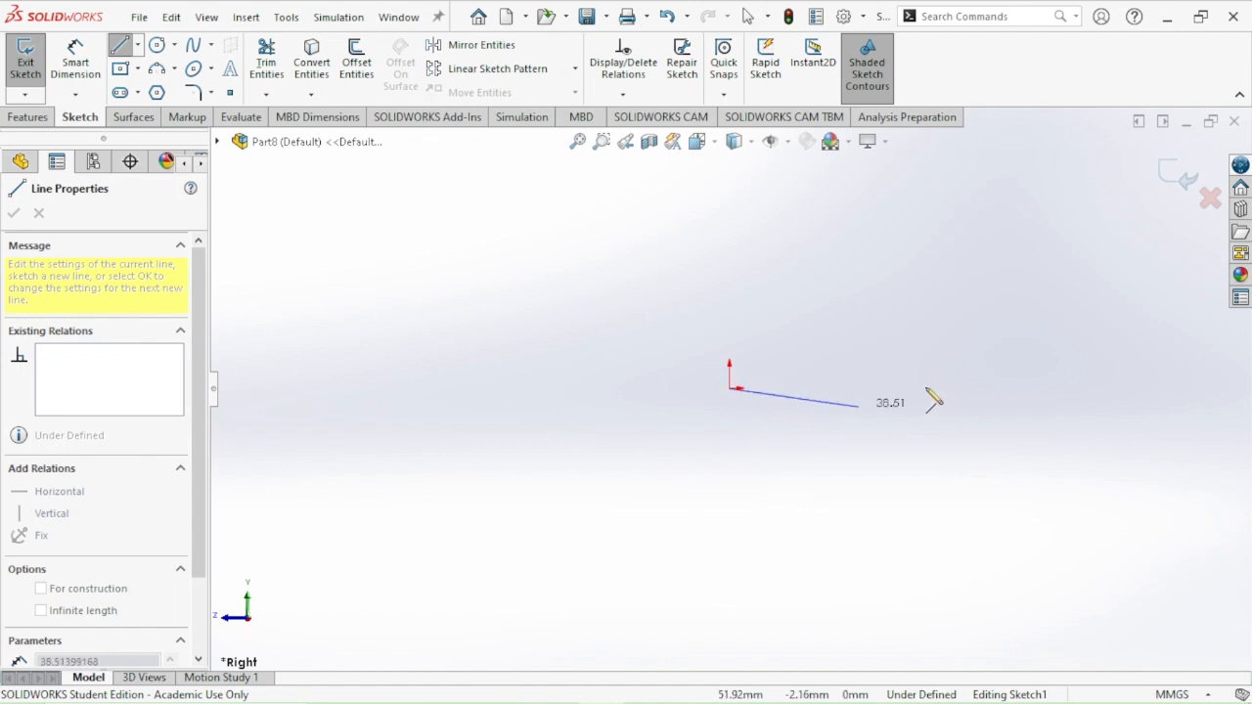
click(980, 388)
click(980, 352)
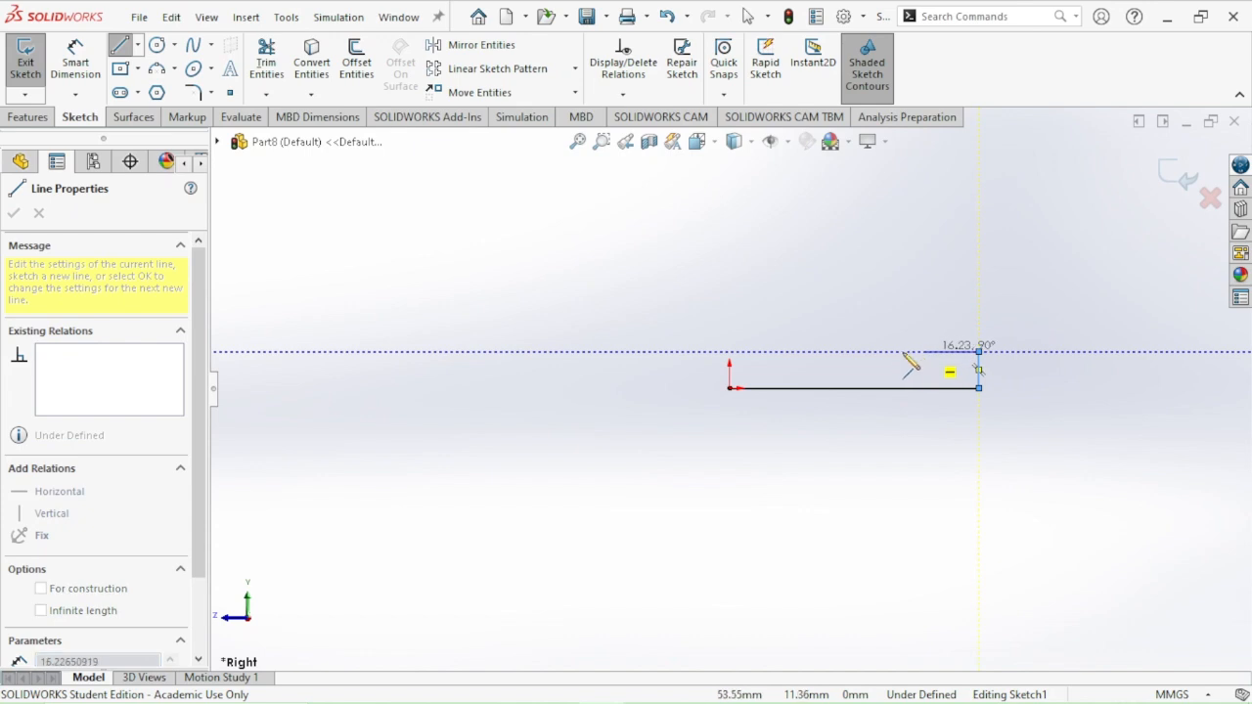
click(811, 352)
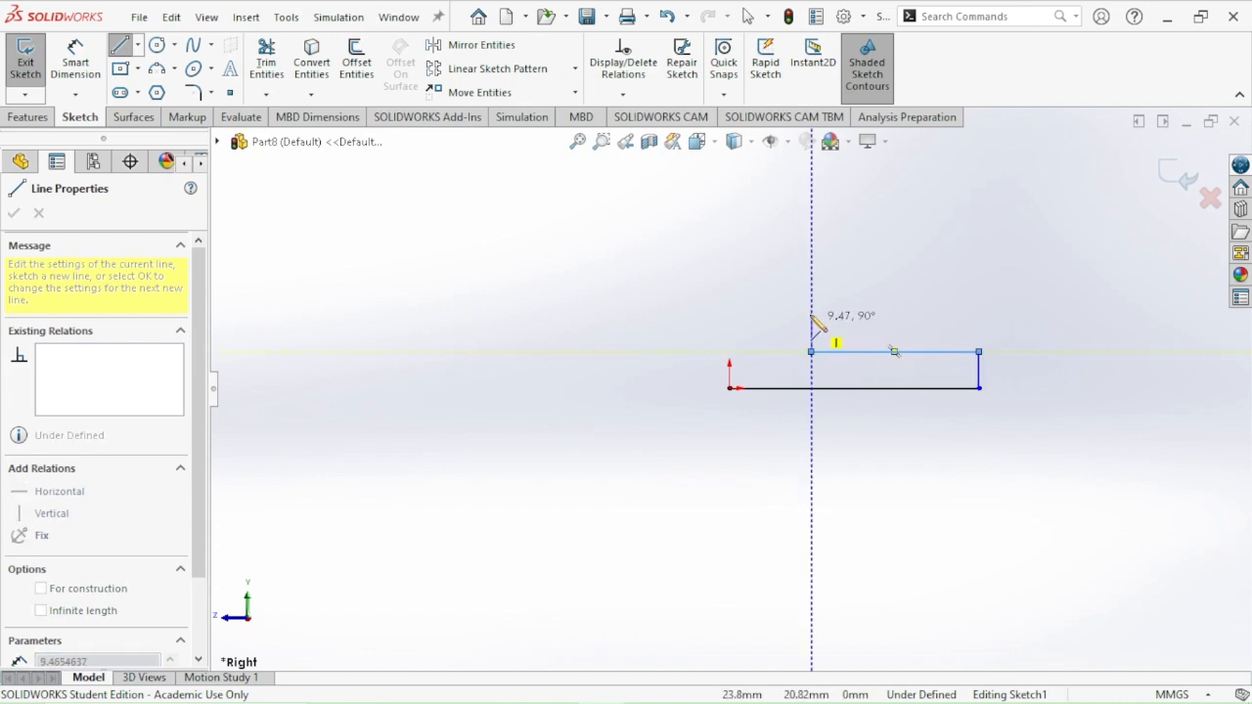
click(766, 310)
click(762, 310)
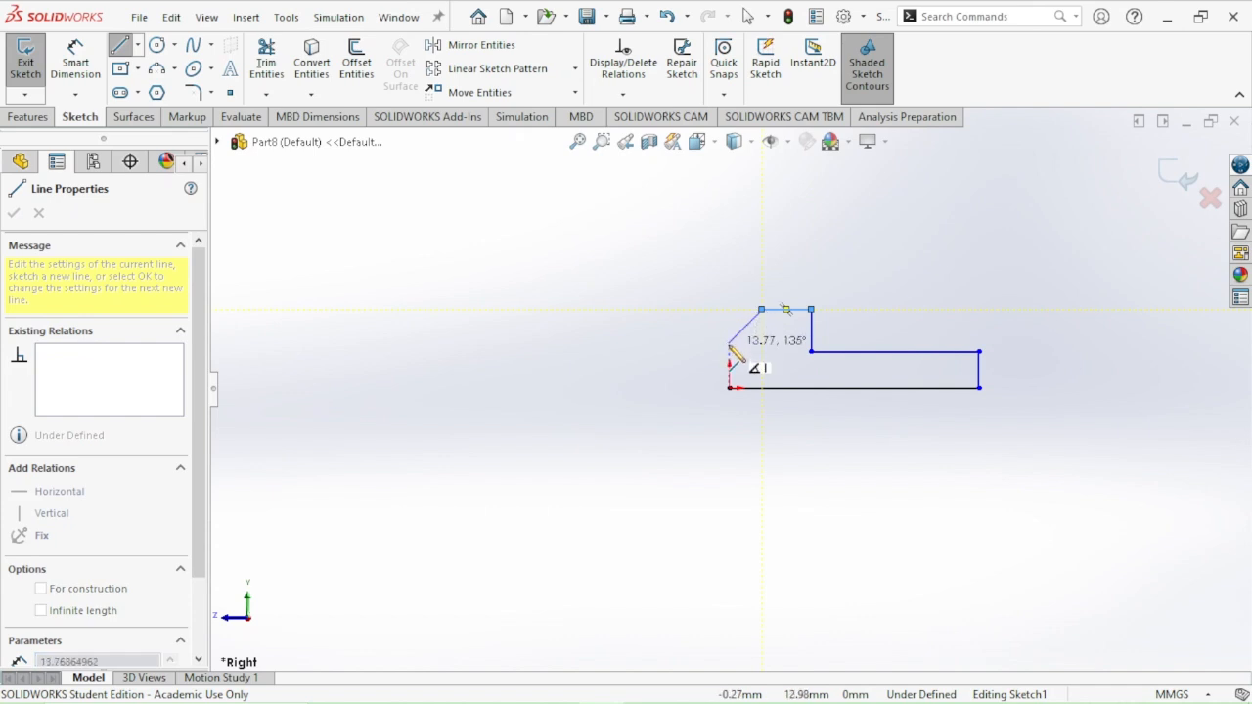
click(729, 341)
click(728, 389)
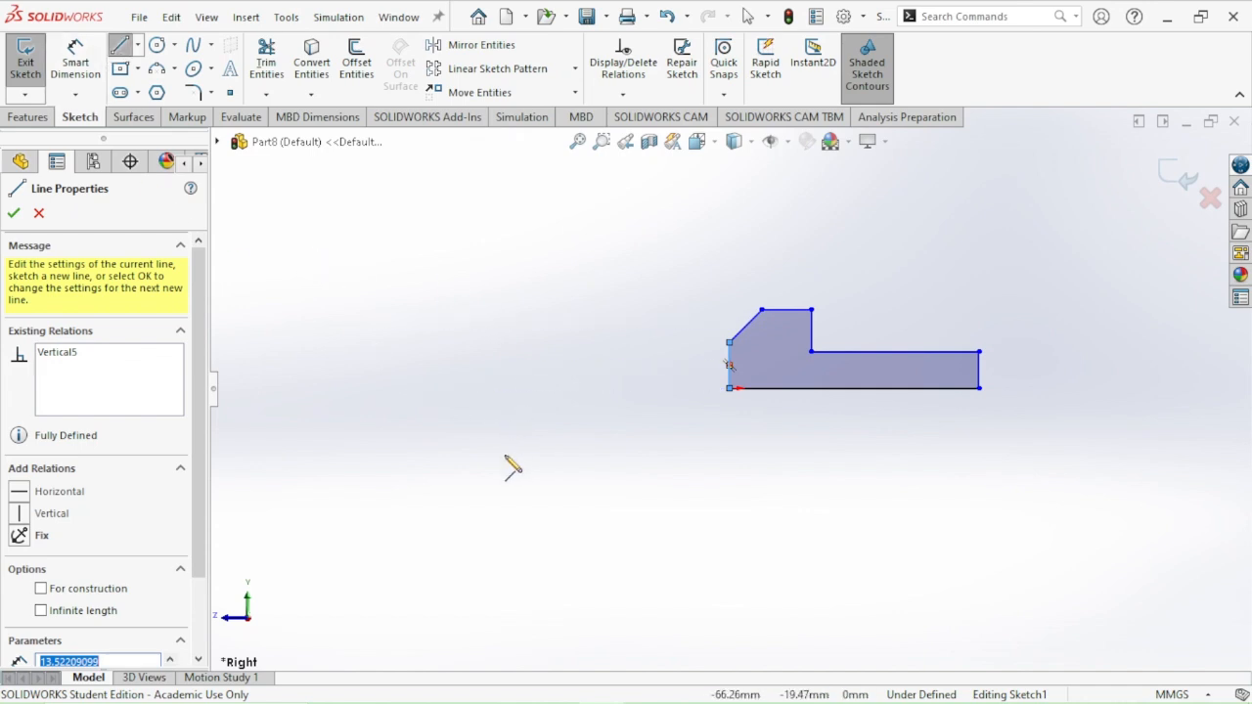
key(Escape)
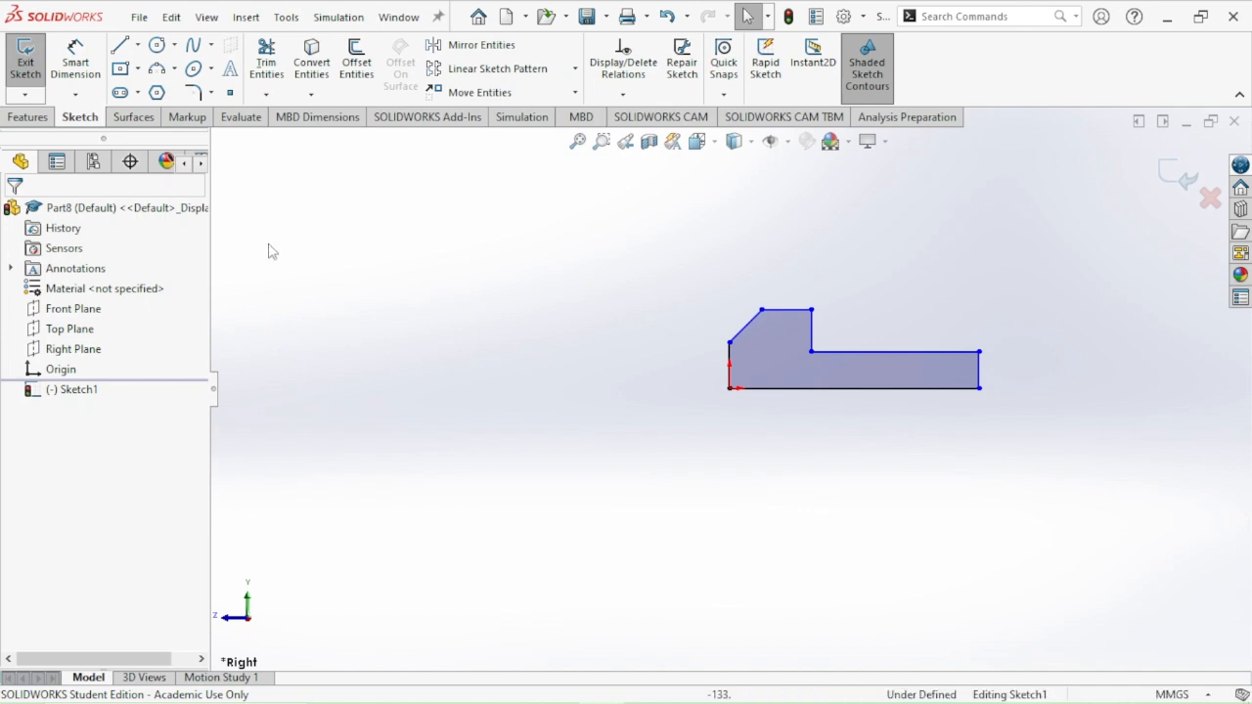
Dimension the profile's bottom edge to 60 mm, following the reference drawing
click(65, 78)
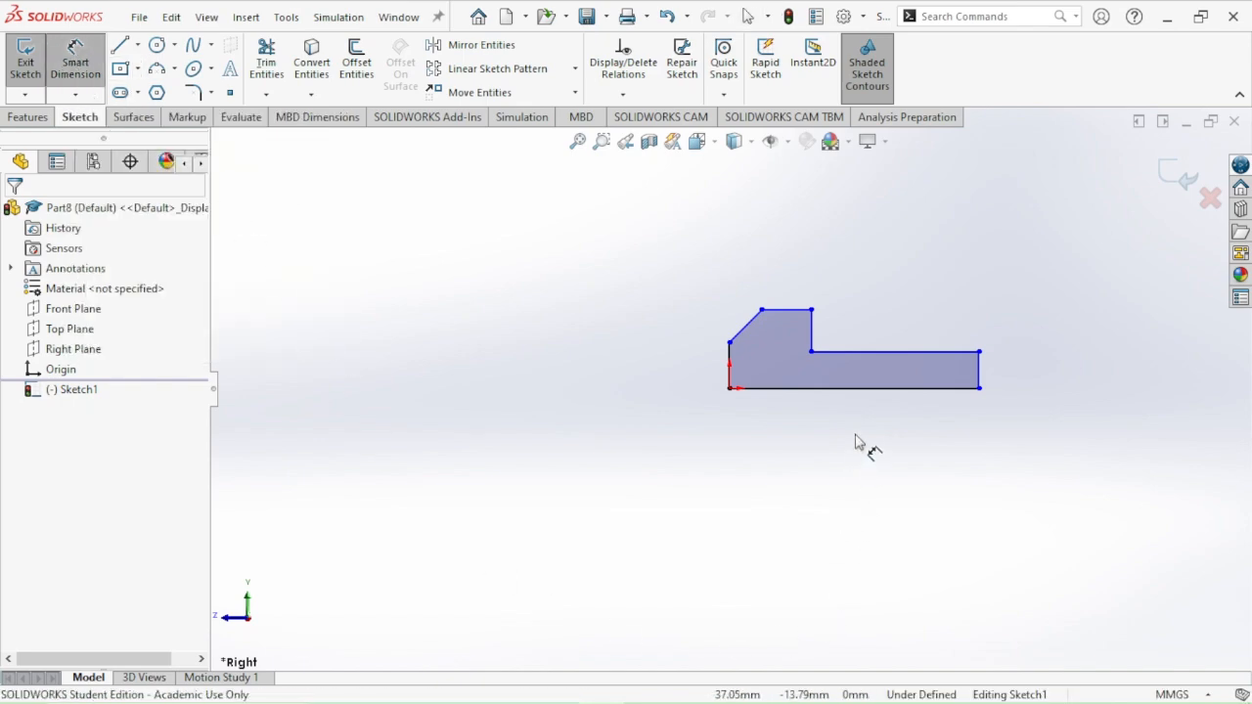
key(alt+Tab)
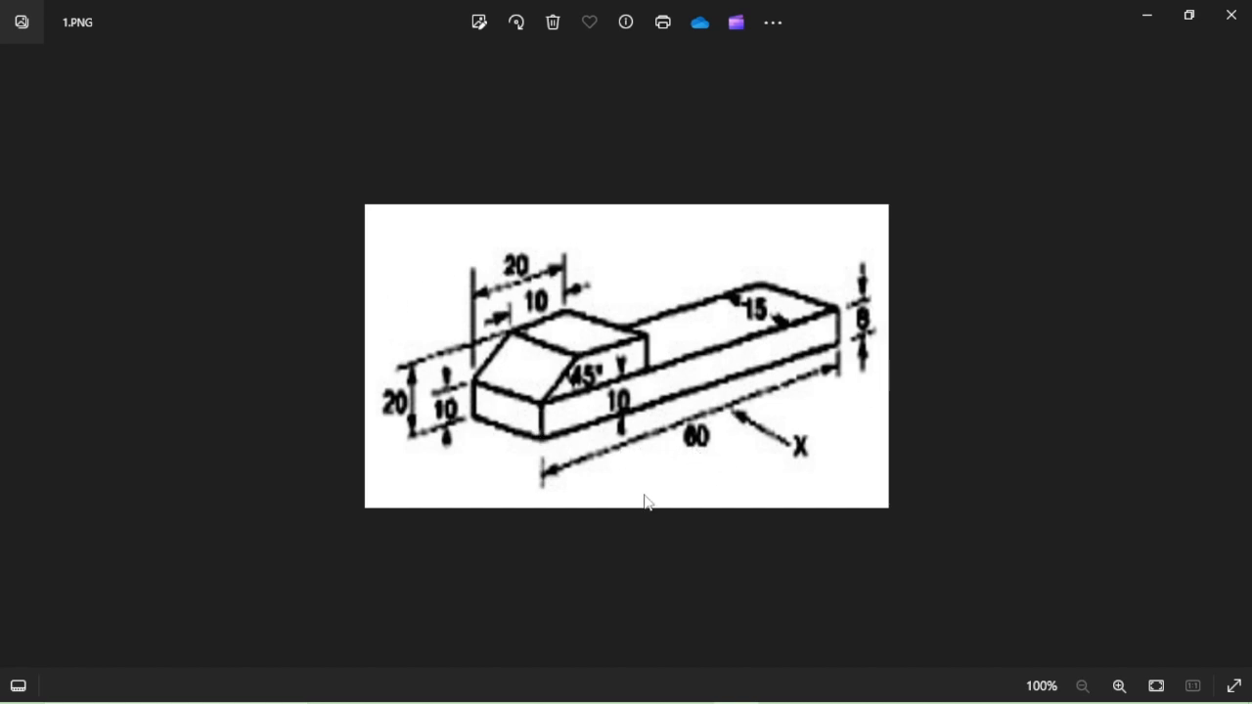
key(alt+Tab)
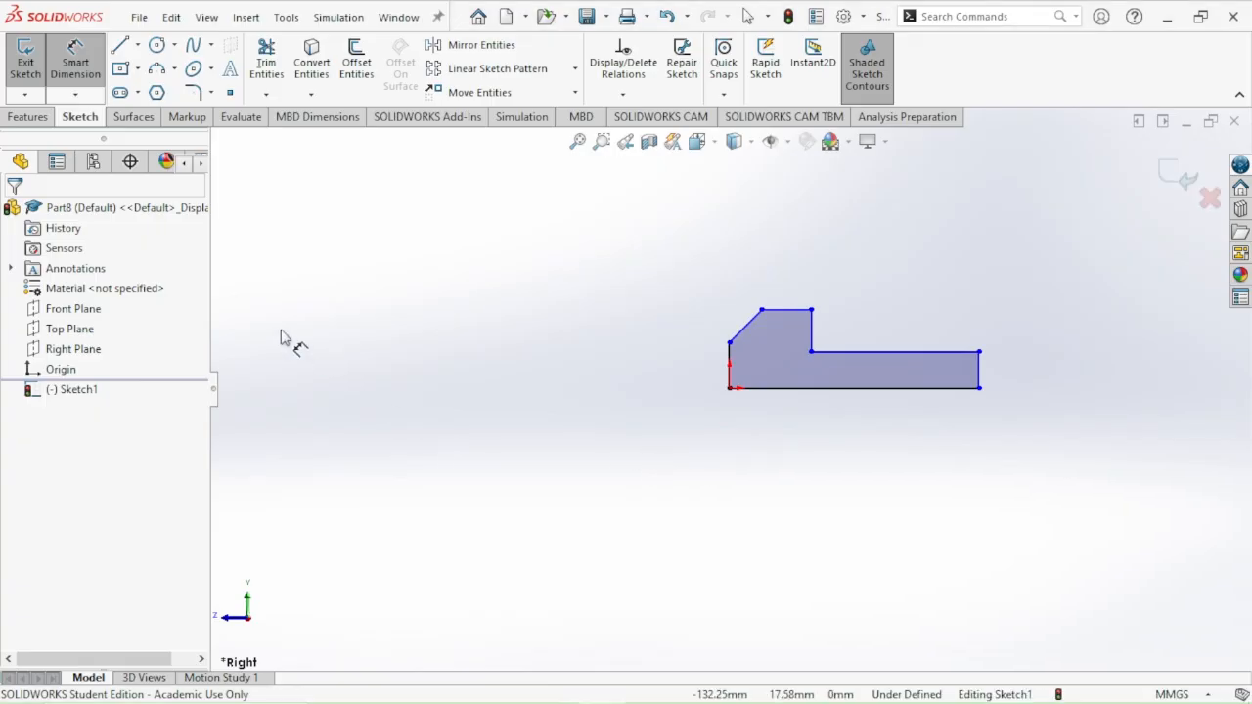
click(75, 68)
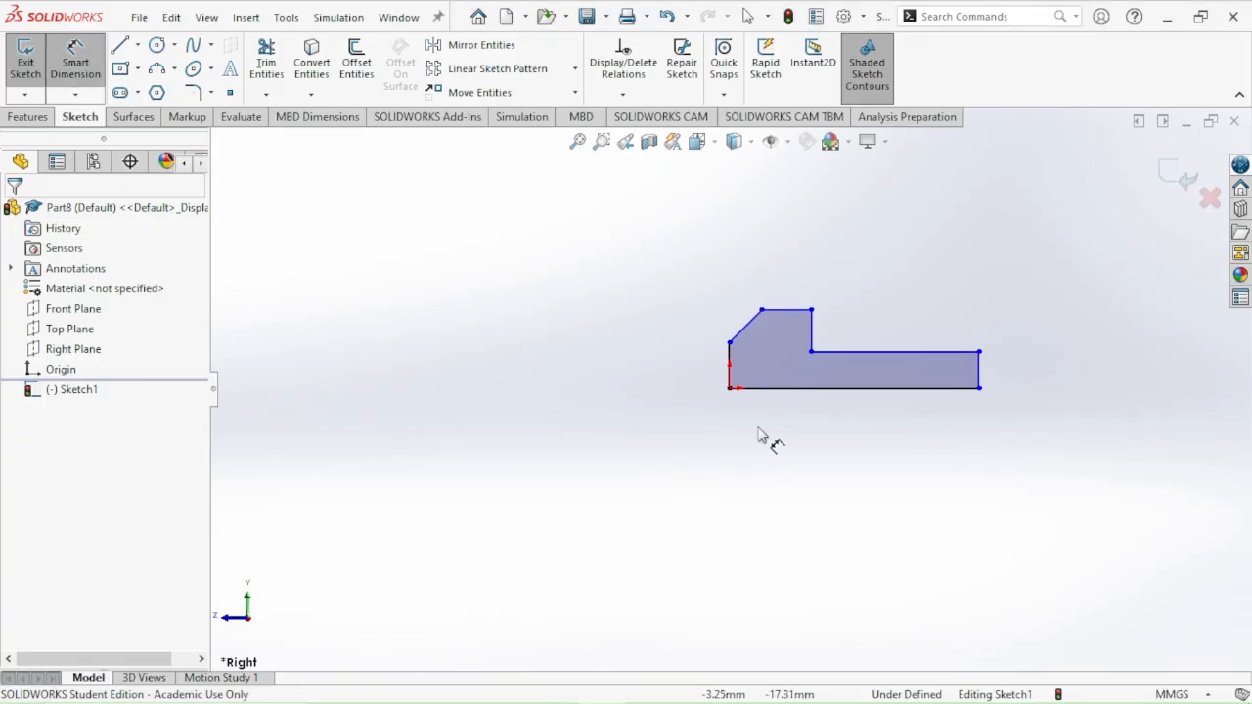
click(812, 391)
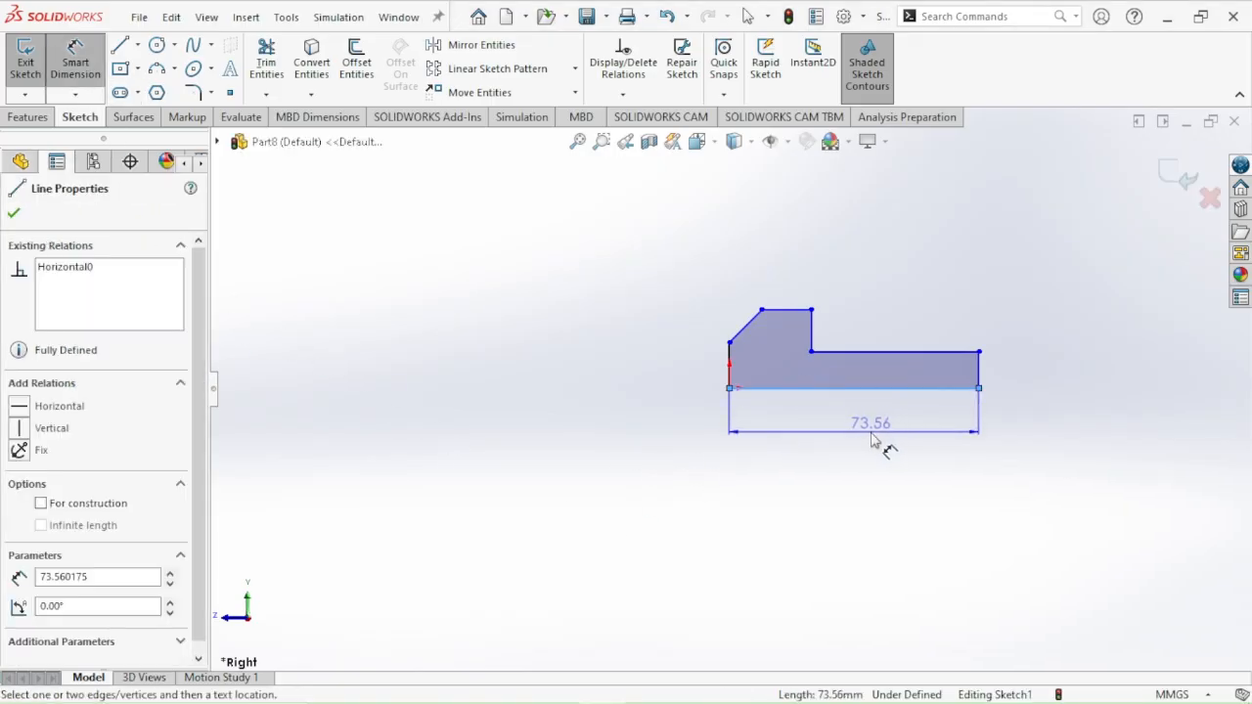
click(861, 431)
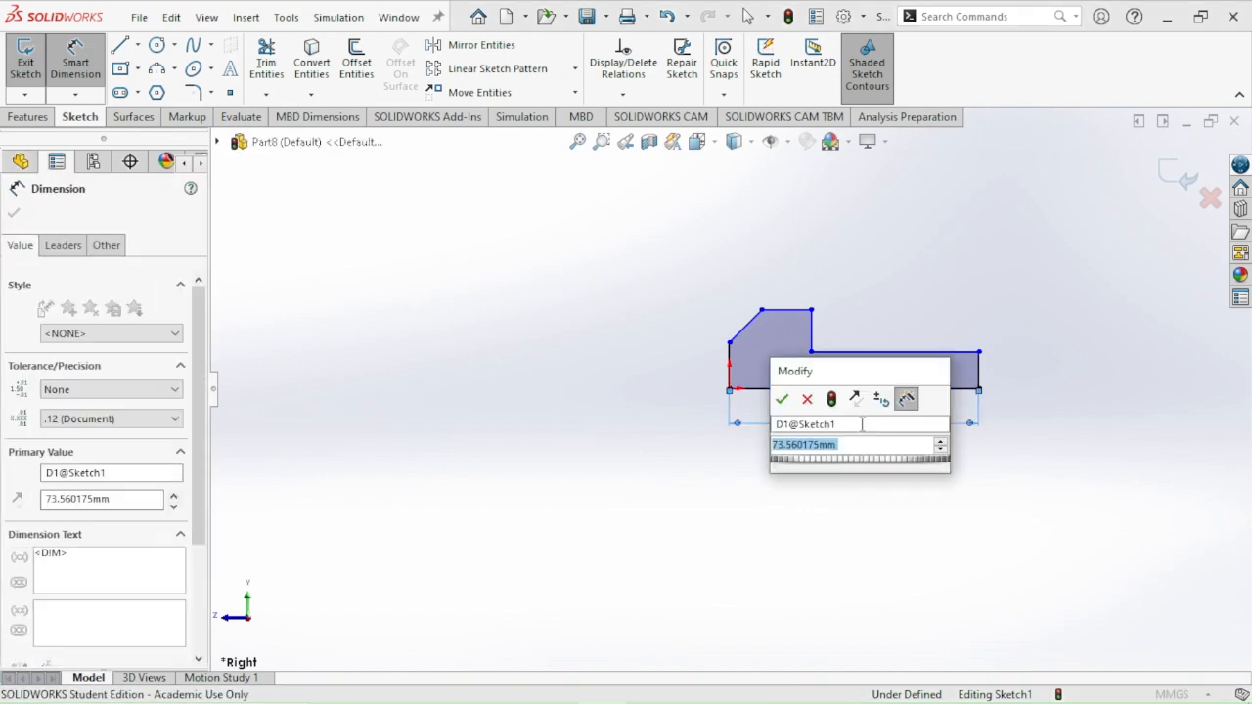
text(60)
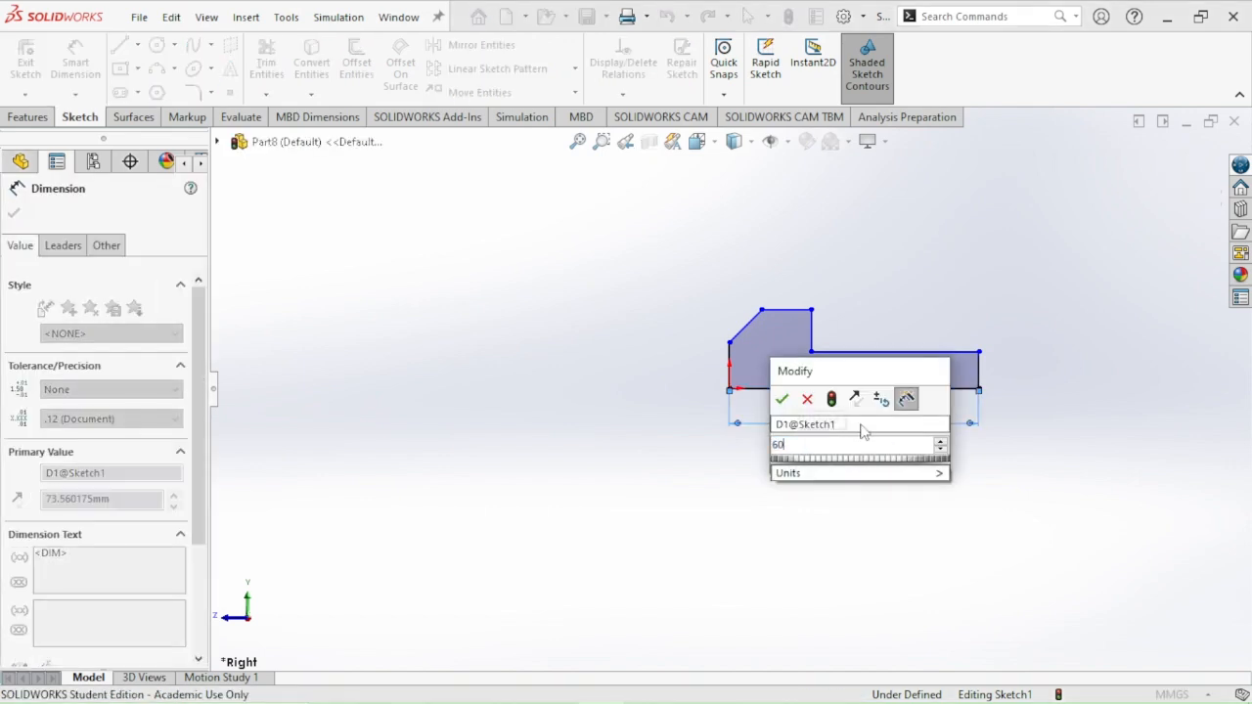
key(Return)
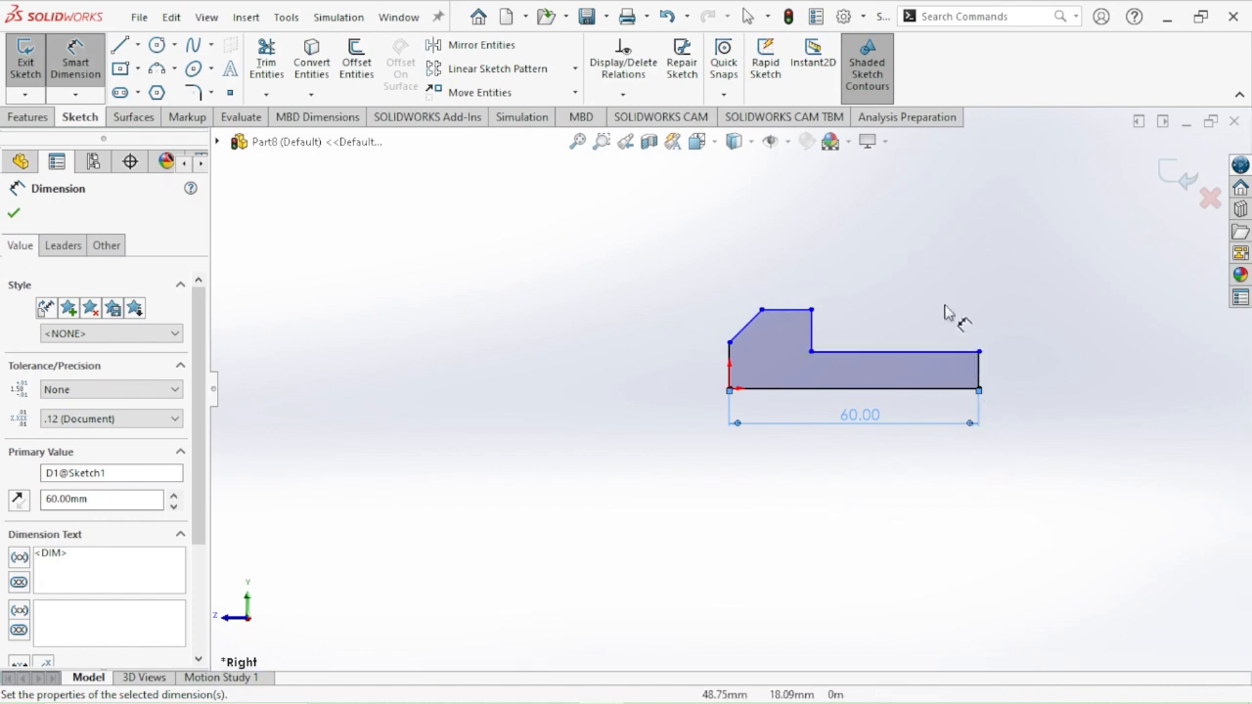
Check the reference drawing 1.PNG and dimension the low end's vertical edge to 8 mm in the SOLIDWORKS sketch
key(alt+Tab)
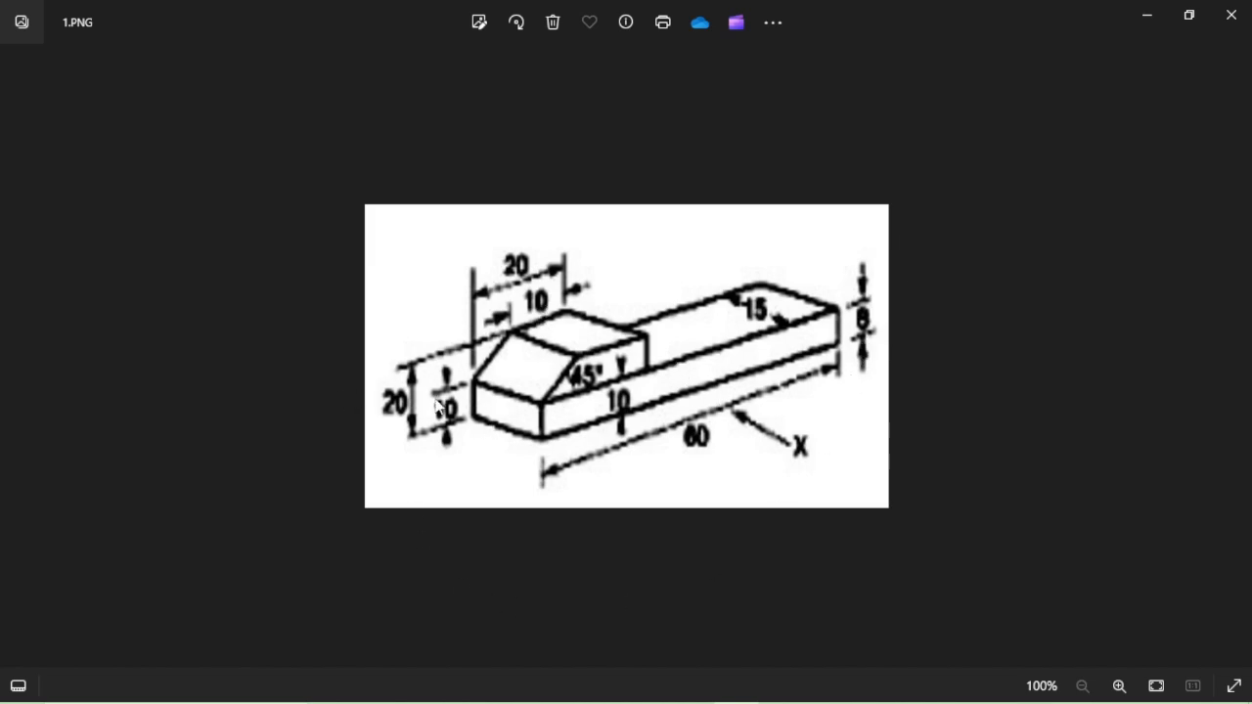
key(alt+Tab)
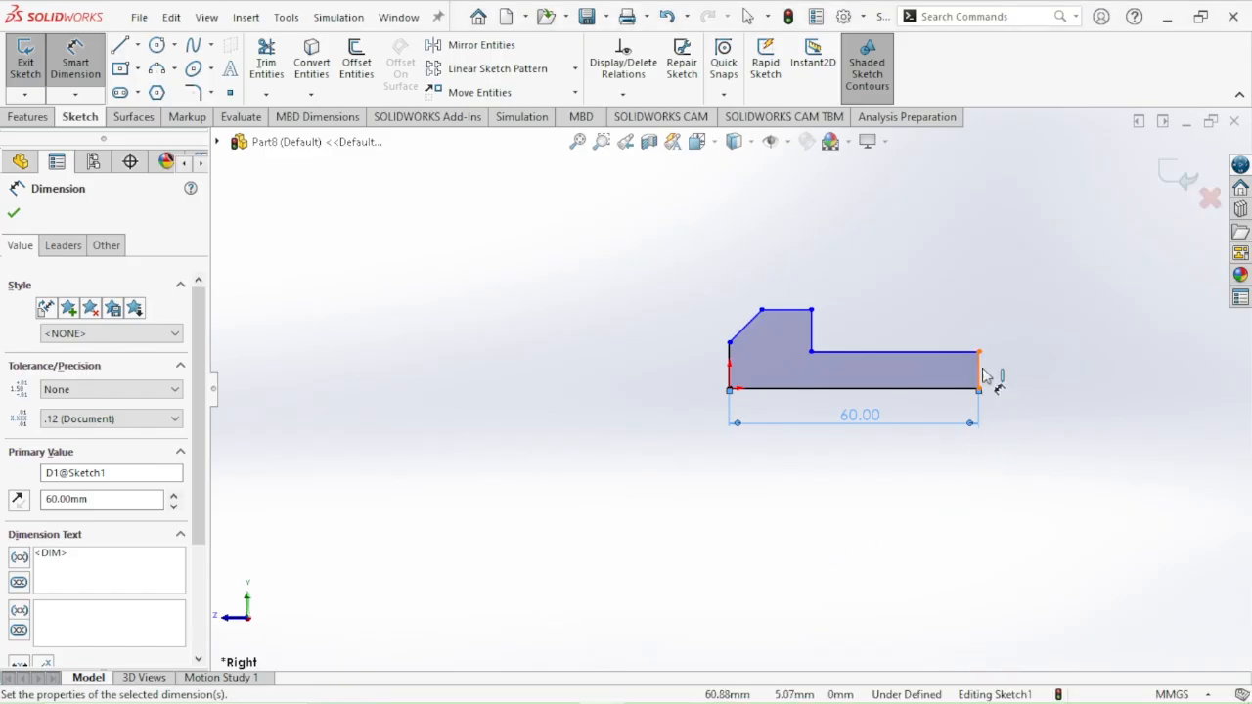
click(995, 374)
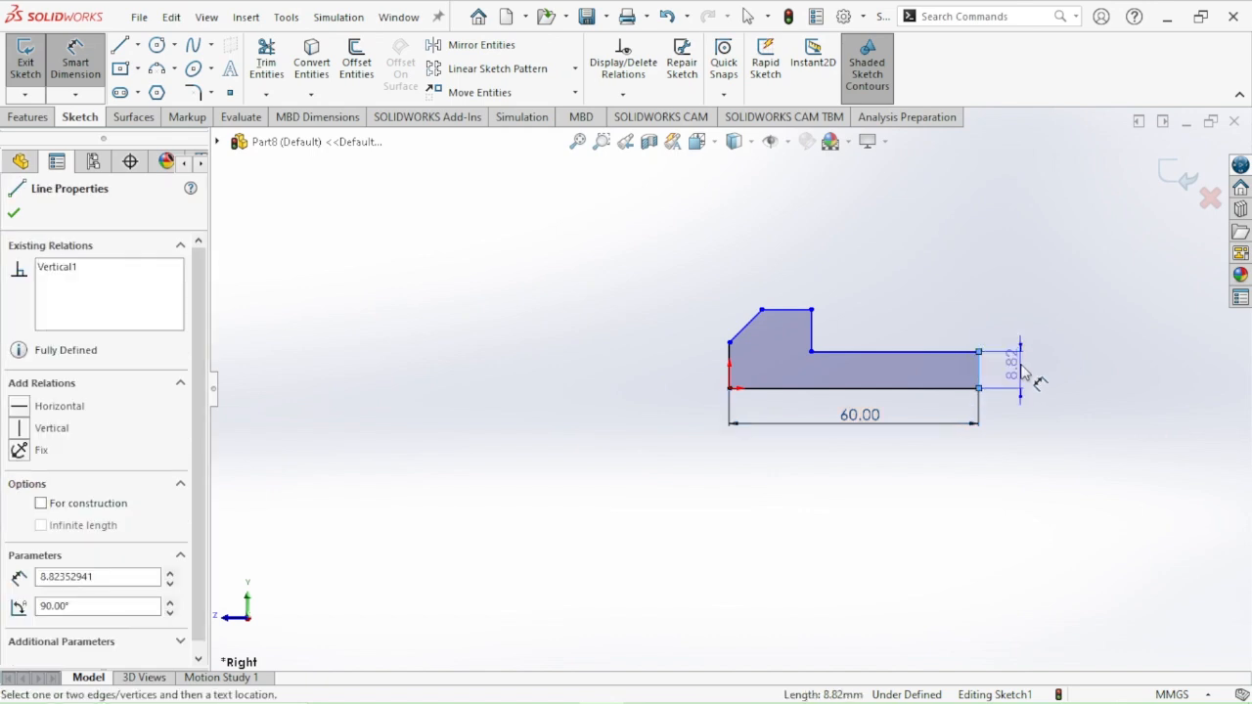
click(1072, 372)
text(8)
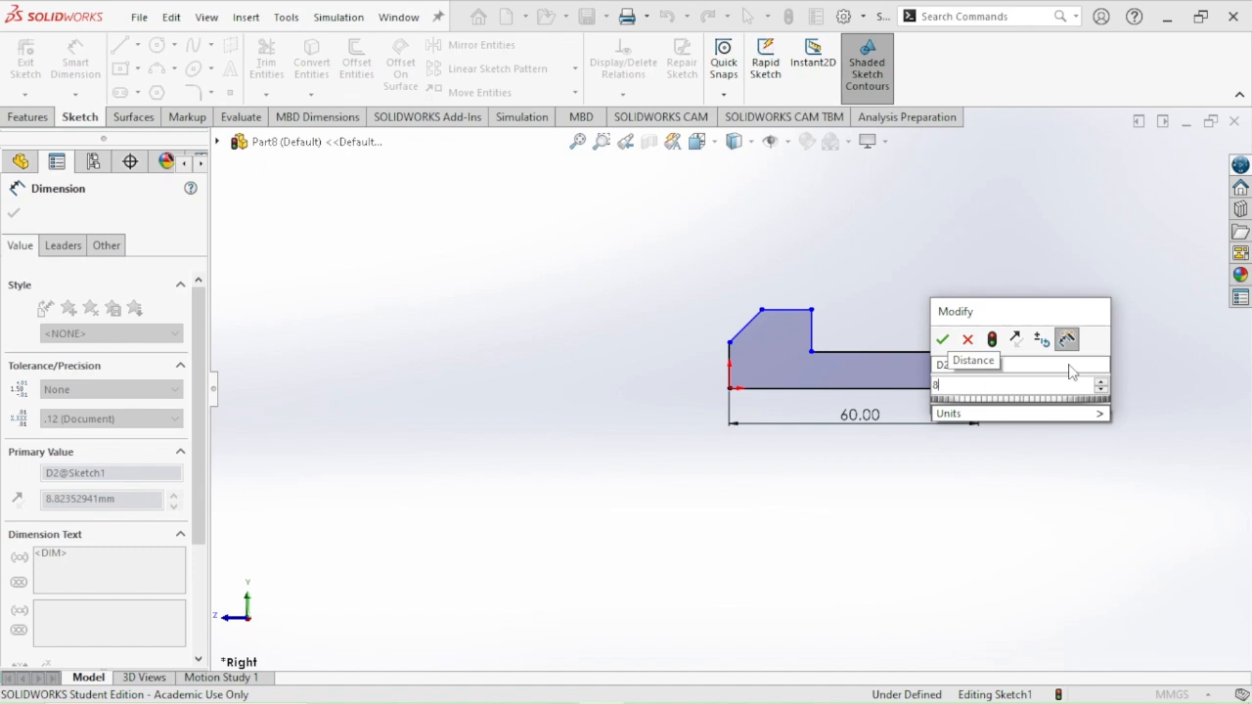
key(Return)
Dimension the overall height between the head's top edge and the profile's bottom edge to 20 mm
key(alt+Tab)
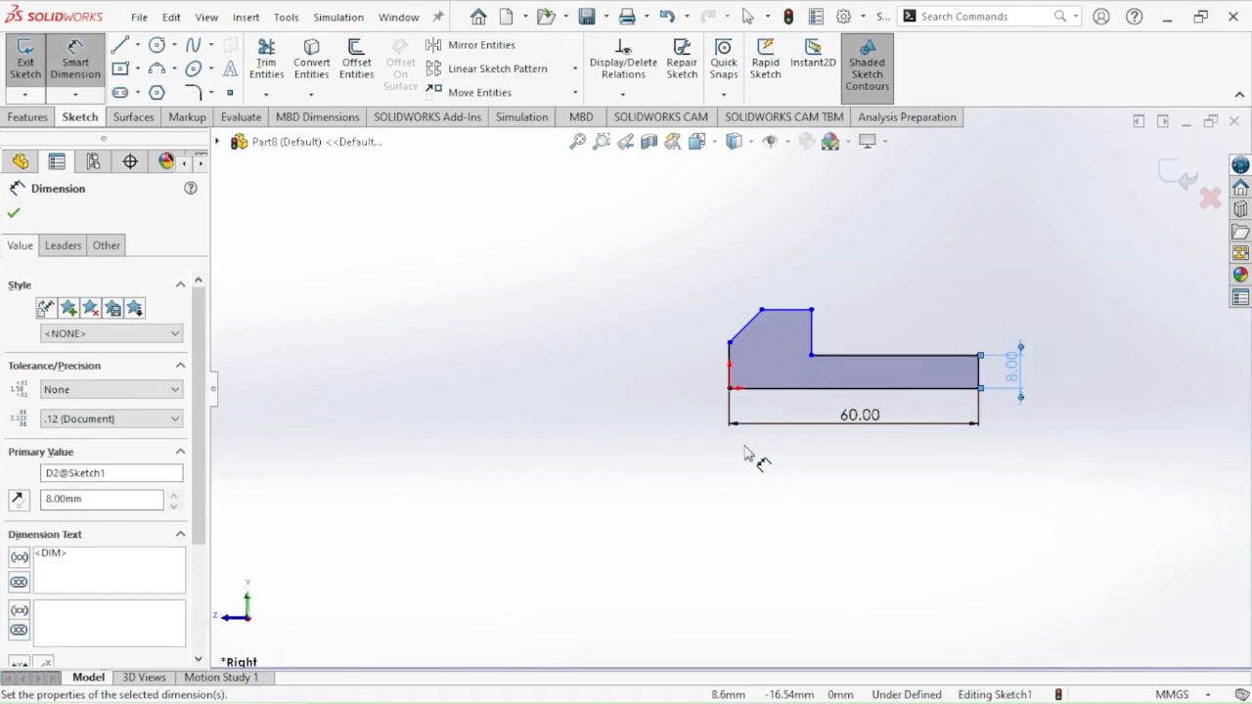
key(alt+Tab)
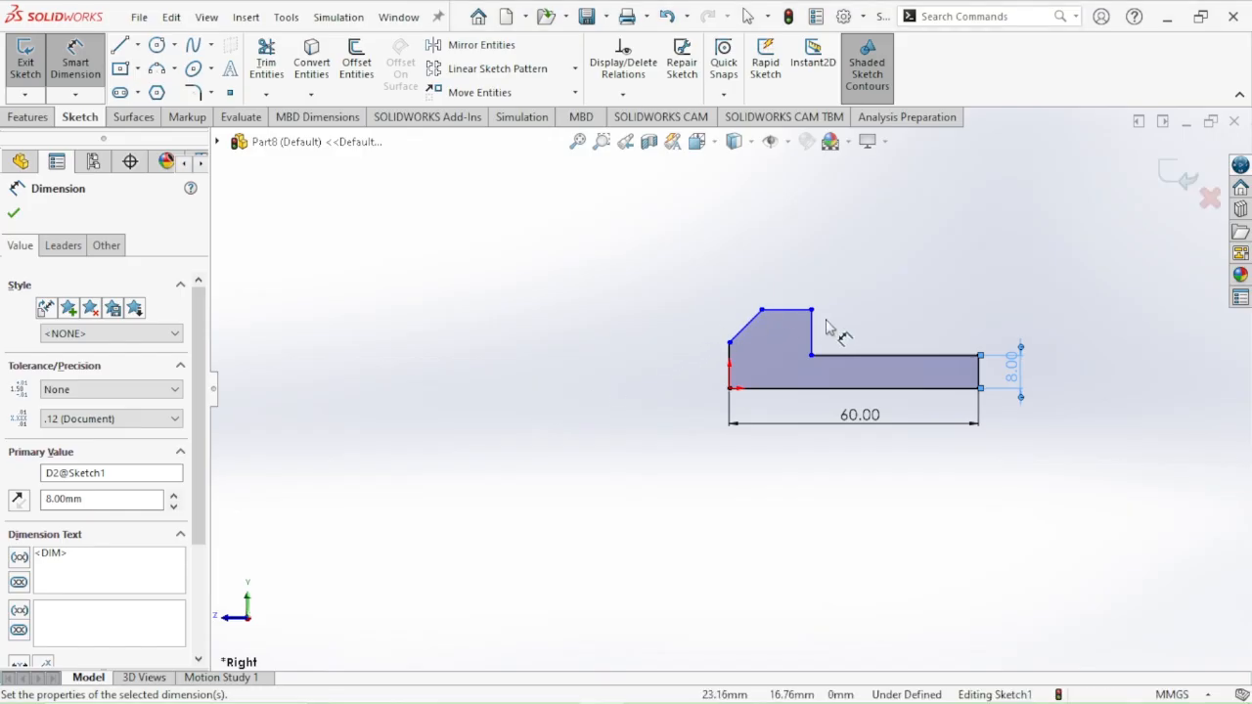
click(783, 311)
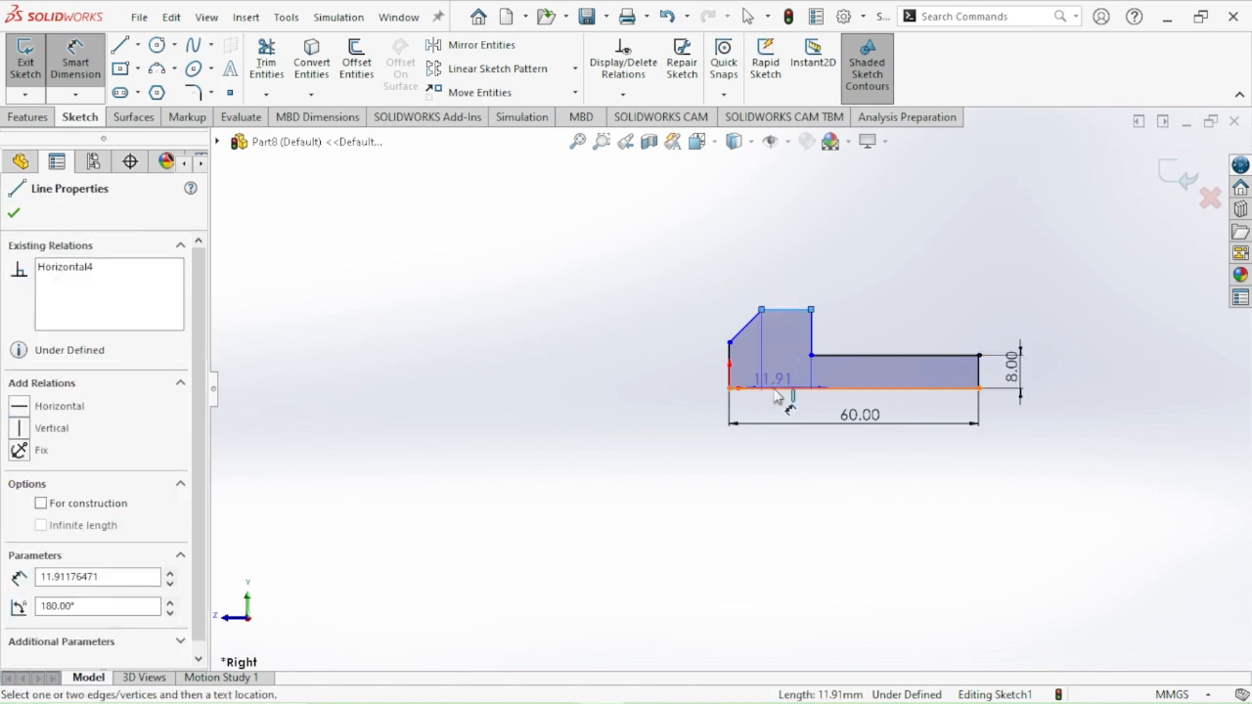
click(759, 389)
click(683, 366)
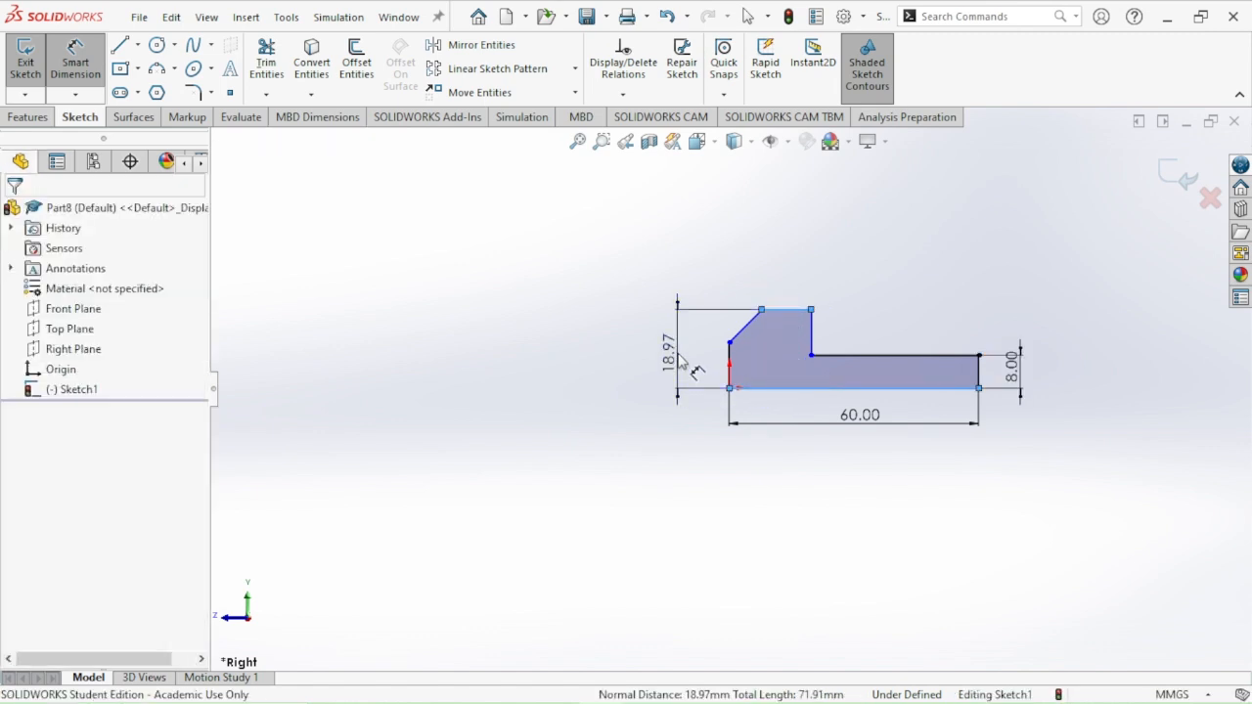
text(20)
key(Return)
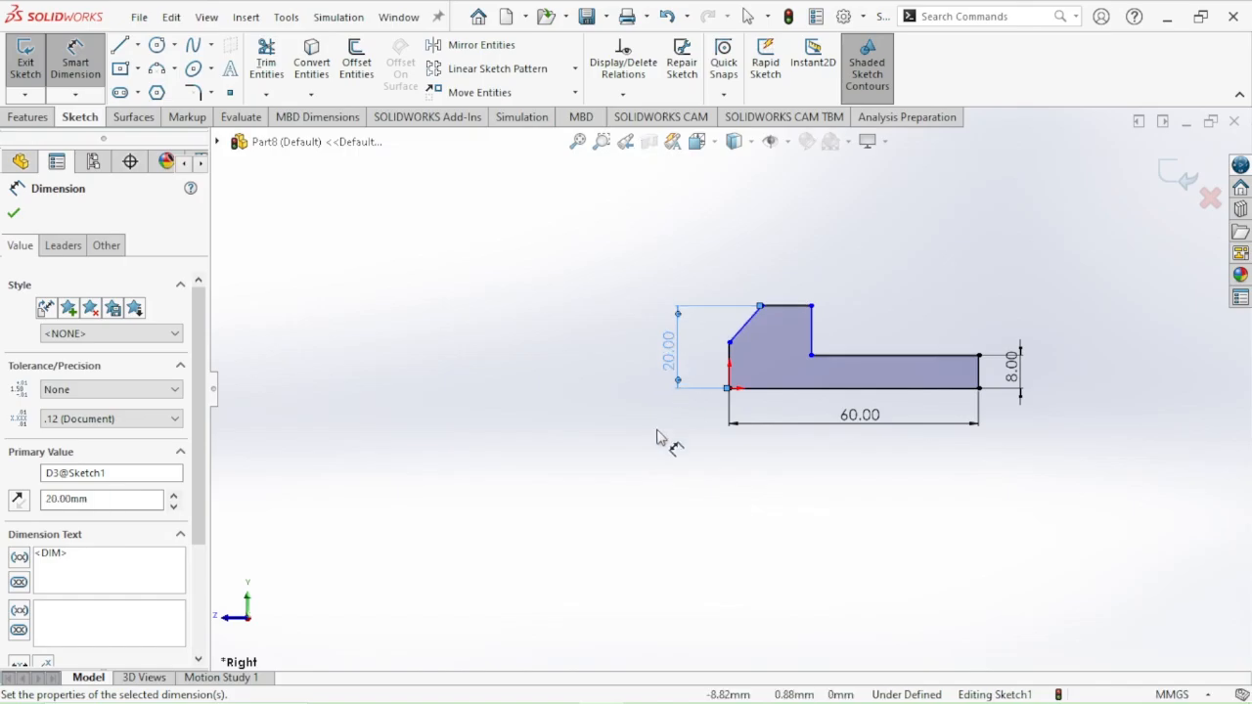
Consult the reference drawing 1.PNG and dimension the head's width between its two vertical edges to 20 mm in SOLIDWORKS
key(alt+Tab)
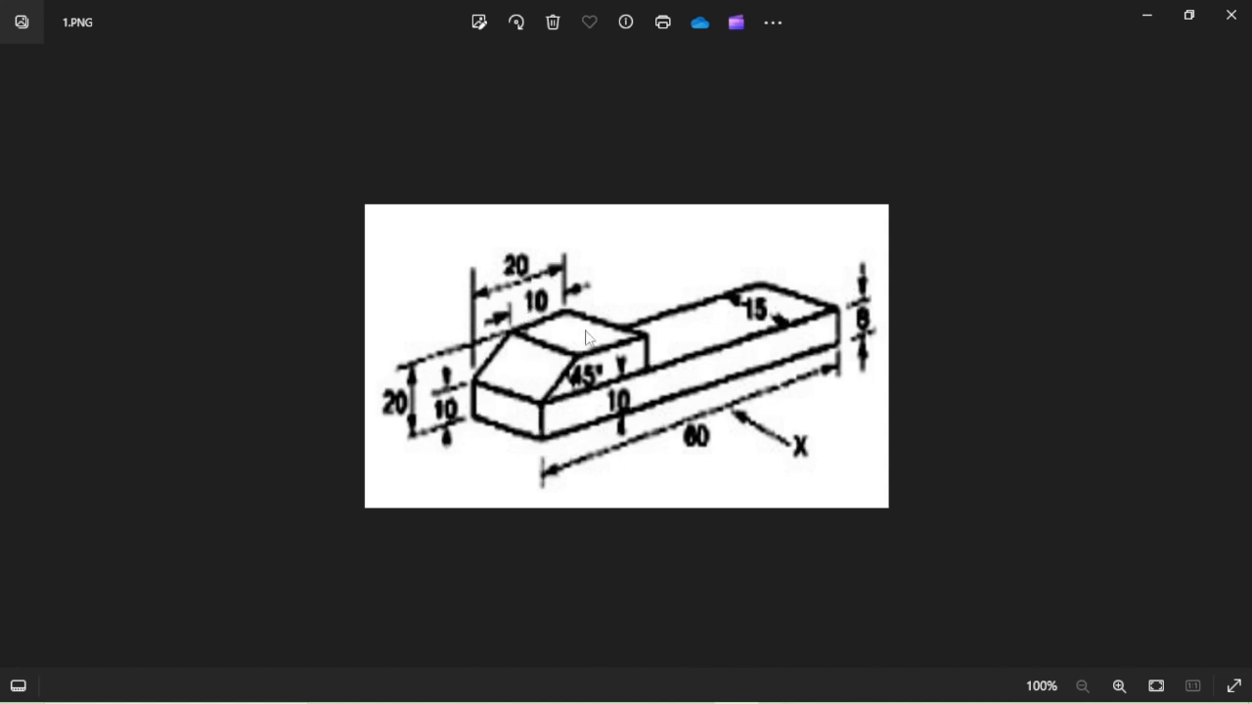
key(alt+Tab)
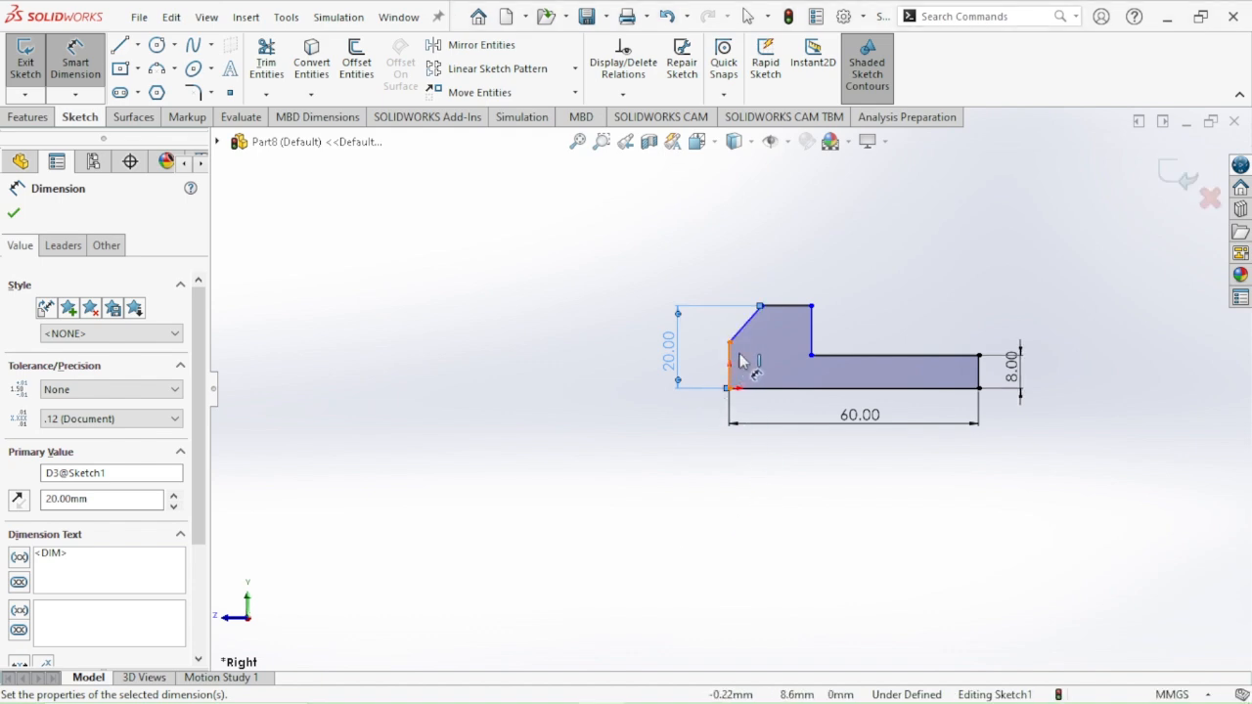
scroll(733, 388, up, 3)
scroll(734, 390, down, 8)
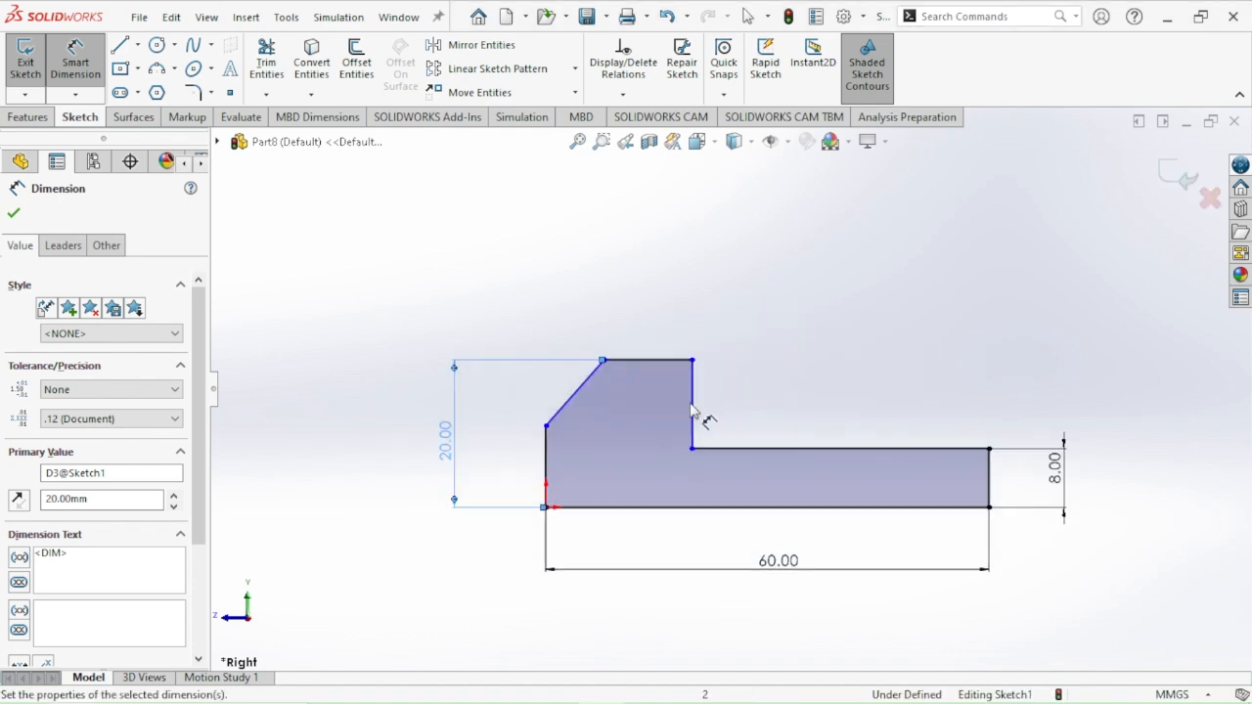
scroll(655, 461, up, 2)
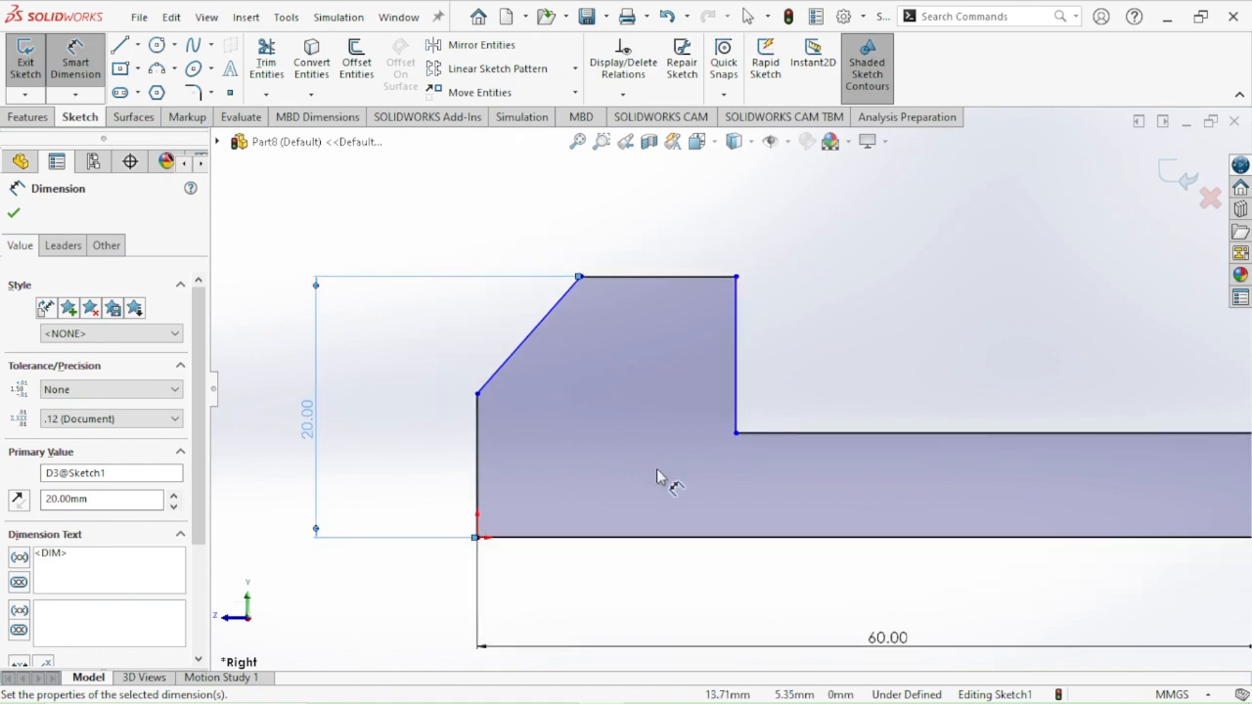
click(739, 323)
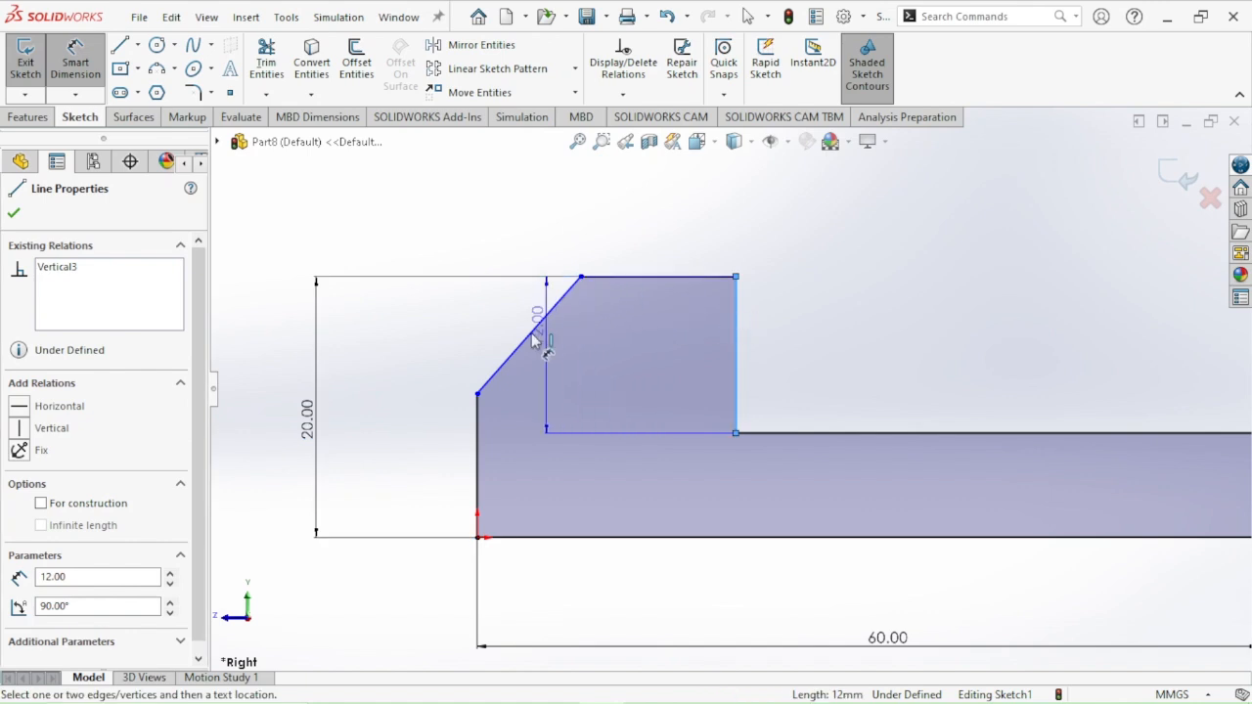
click(478, 431)
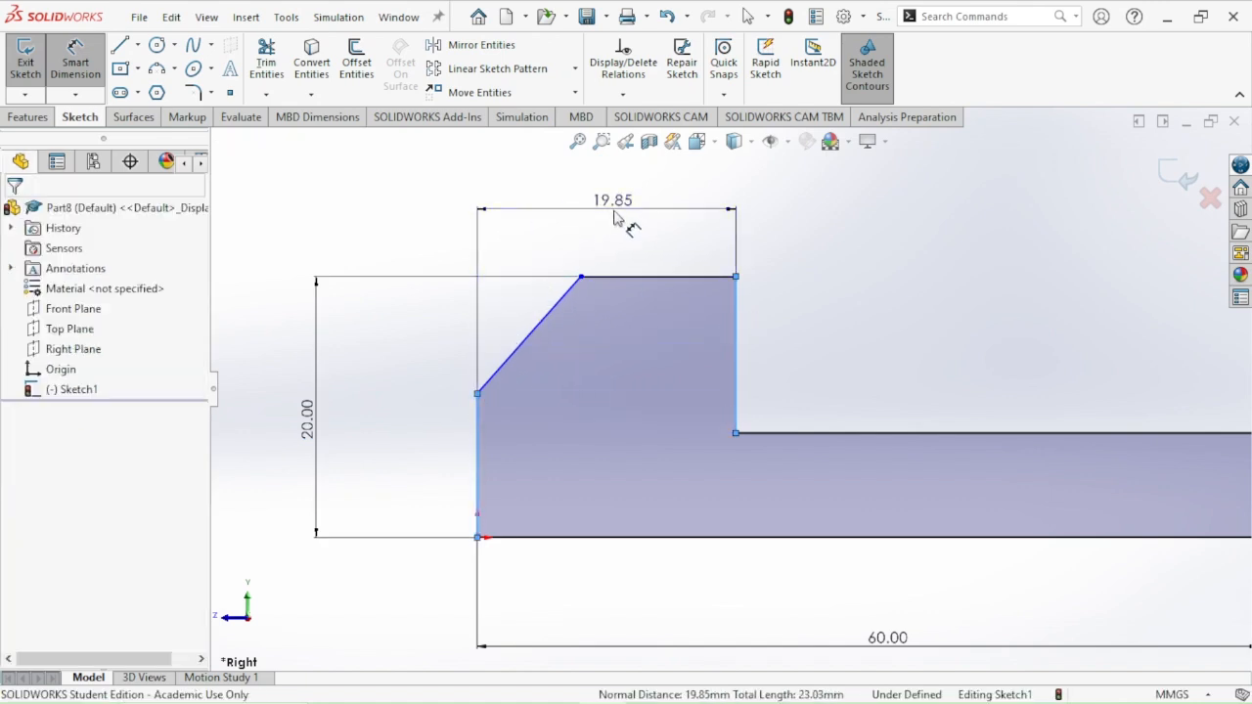
click(613, 217)
key(Return)
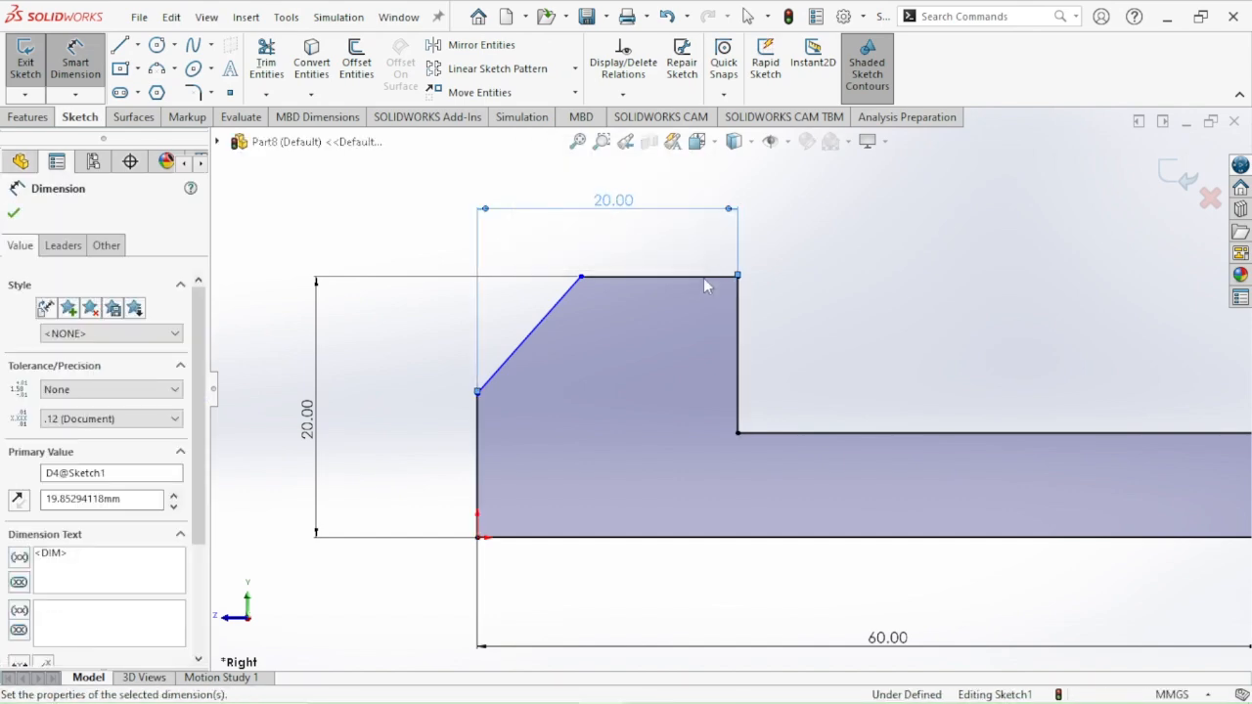
Check 1.PNG and set a 45° angle between the head's sloped edge and the step's horizontal top edge in SOLIDWORKS
key(alt+Tab)
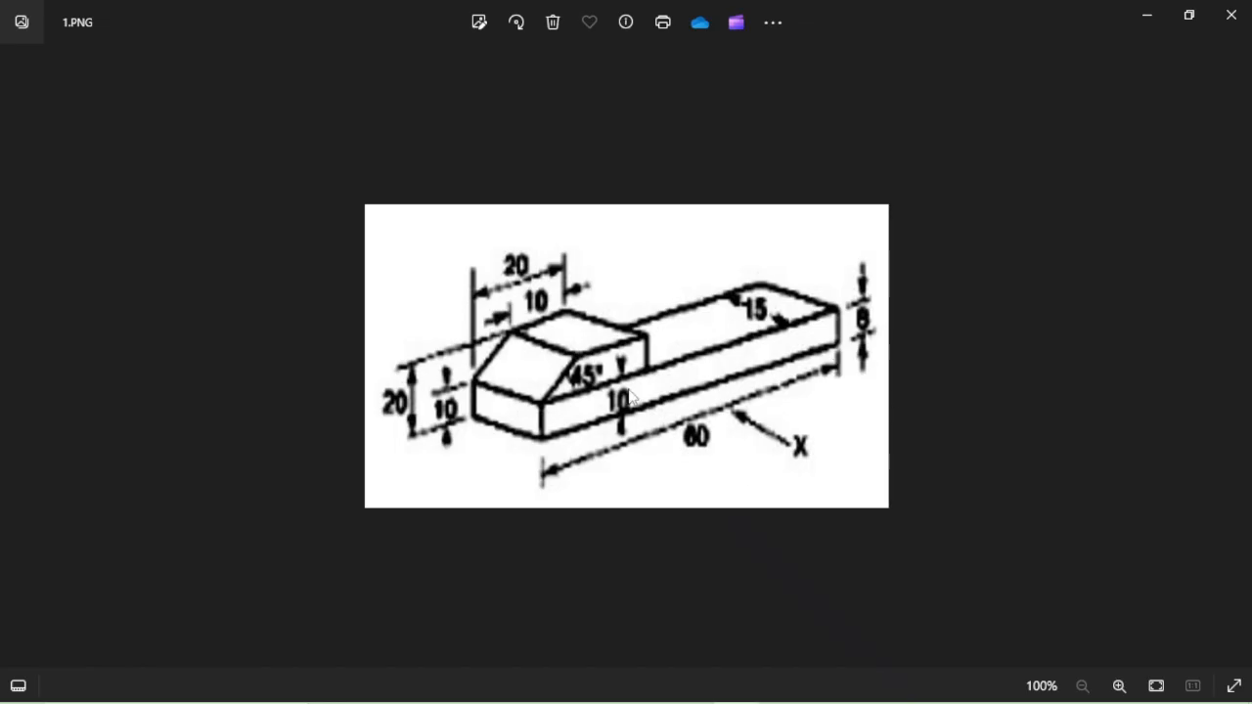
key(alt+Tab)
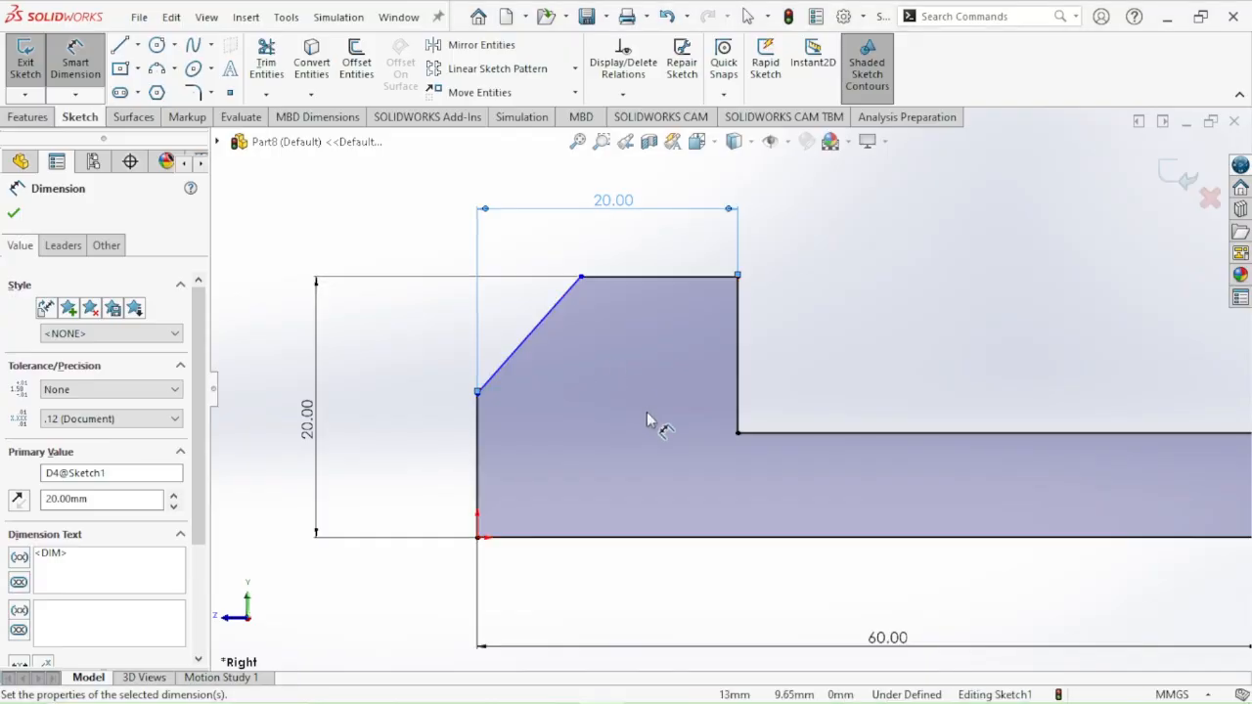
click(530, 335)
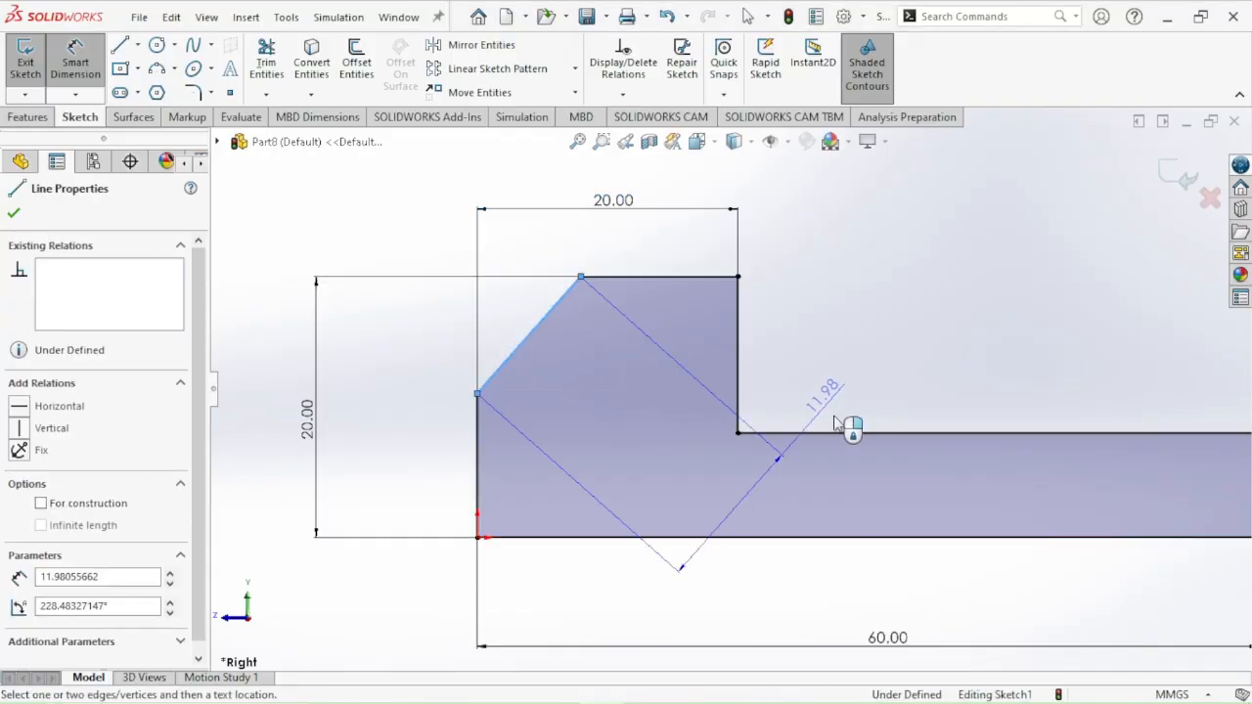
click(840, 435)
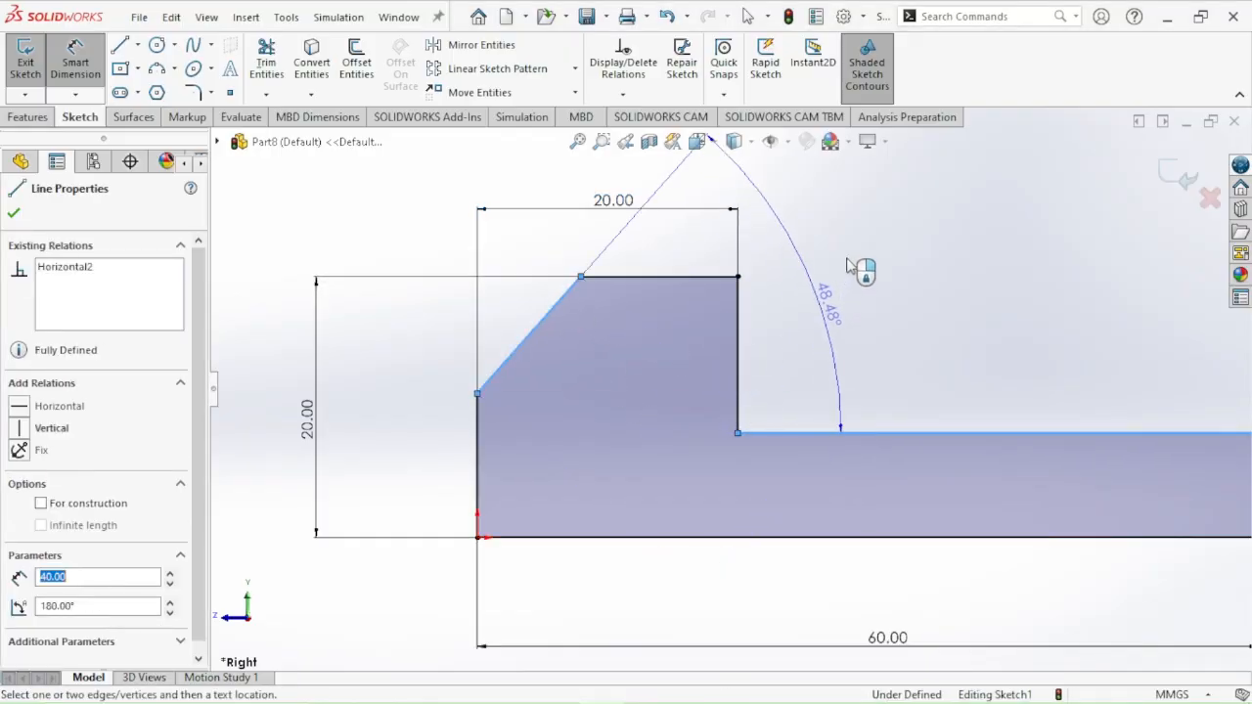
click(633, 396)
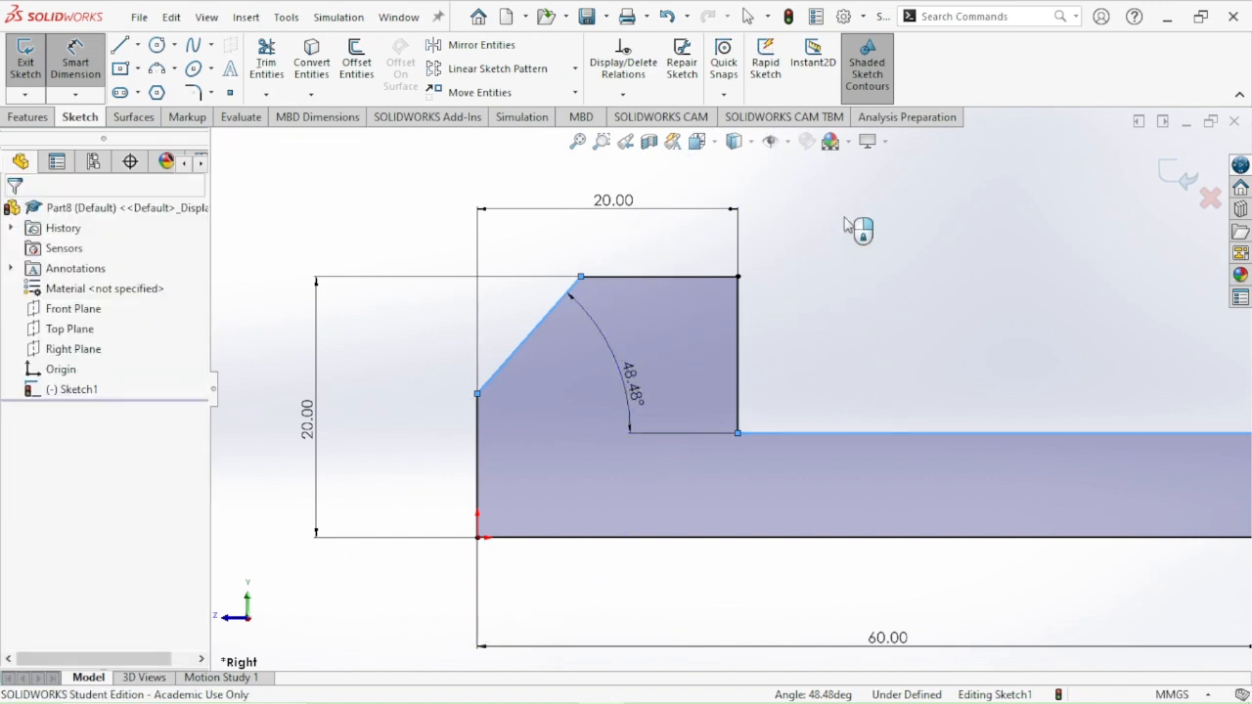
text(45)
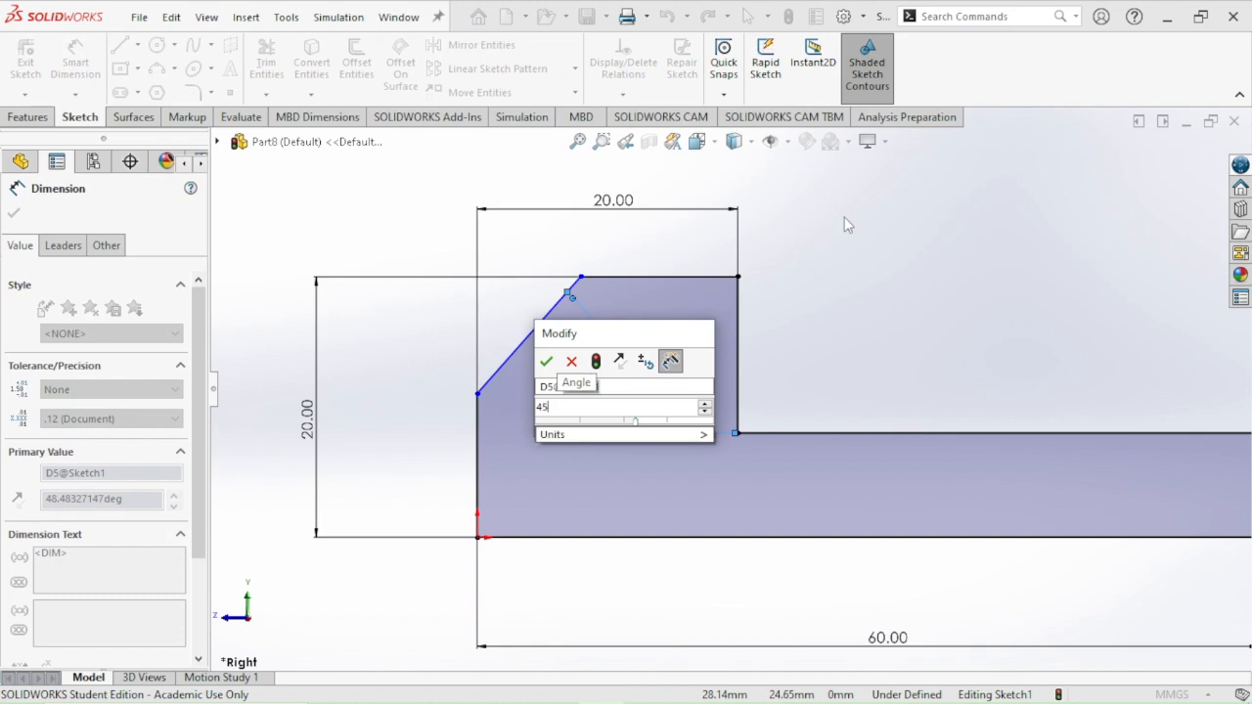
key(Return)
key(Escape)
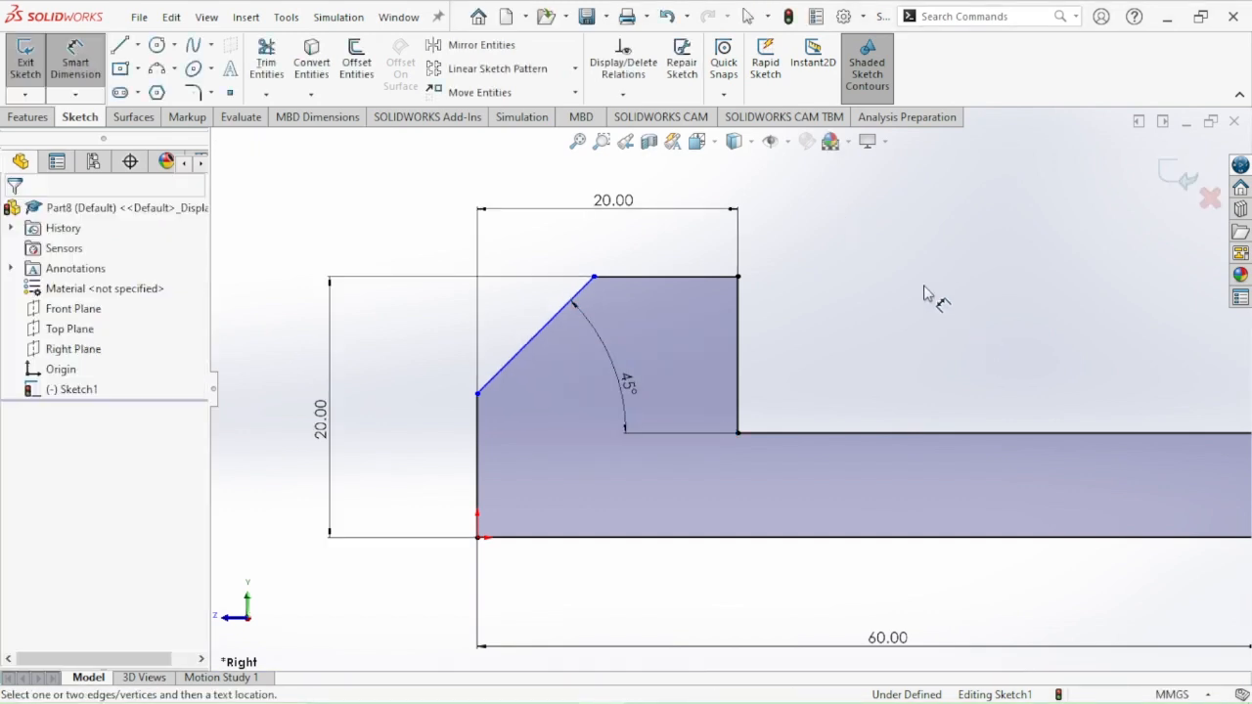
Check 1.PNG, dimension the head's flat top edge to 10 mm in SOLIDWORKS, and end dimensioning with the whole profile in view
key(alt+Tab)
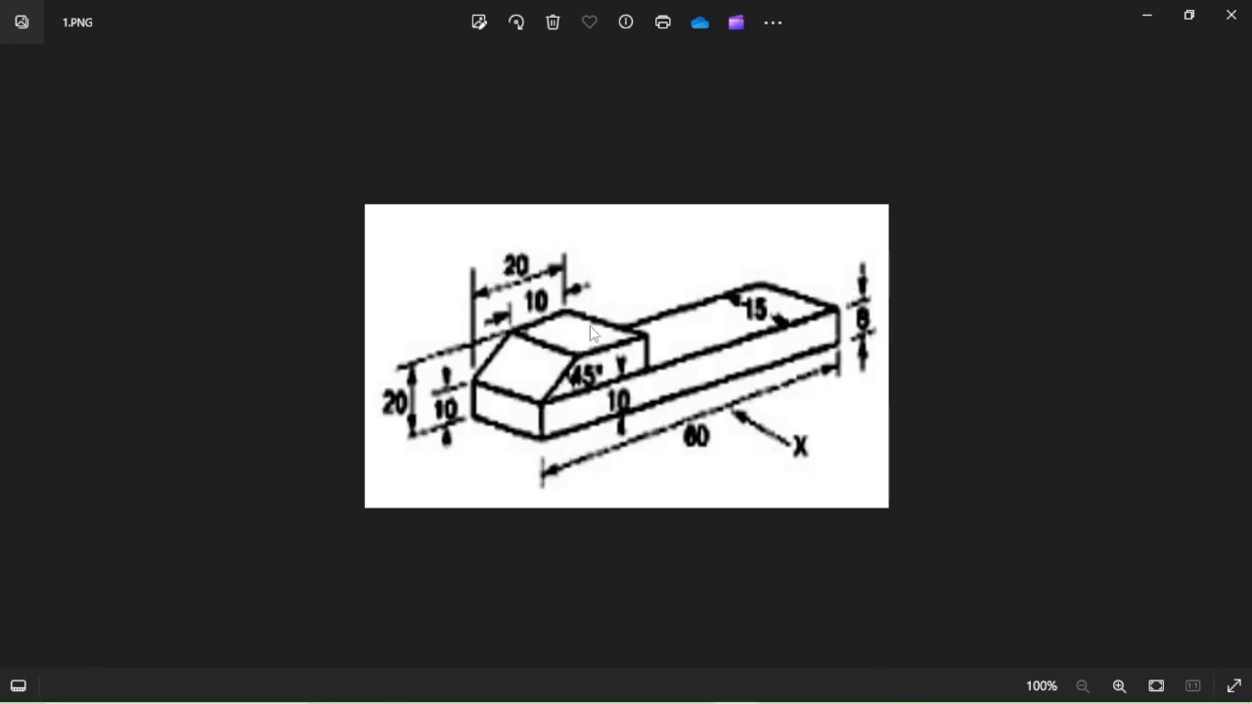
key(alt+Tab)
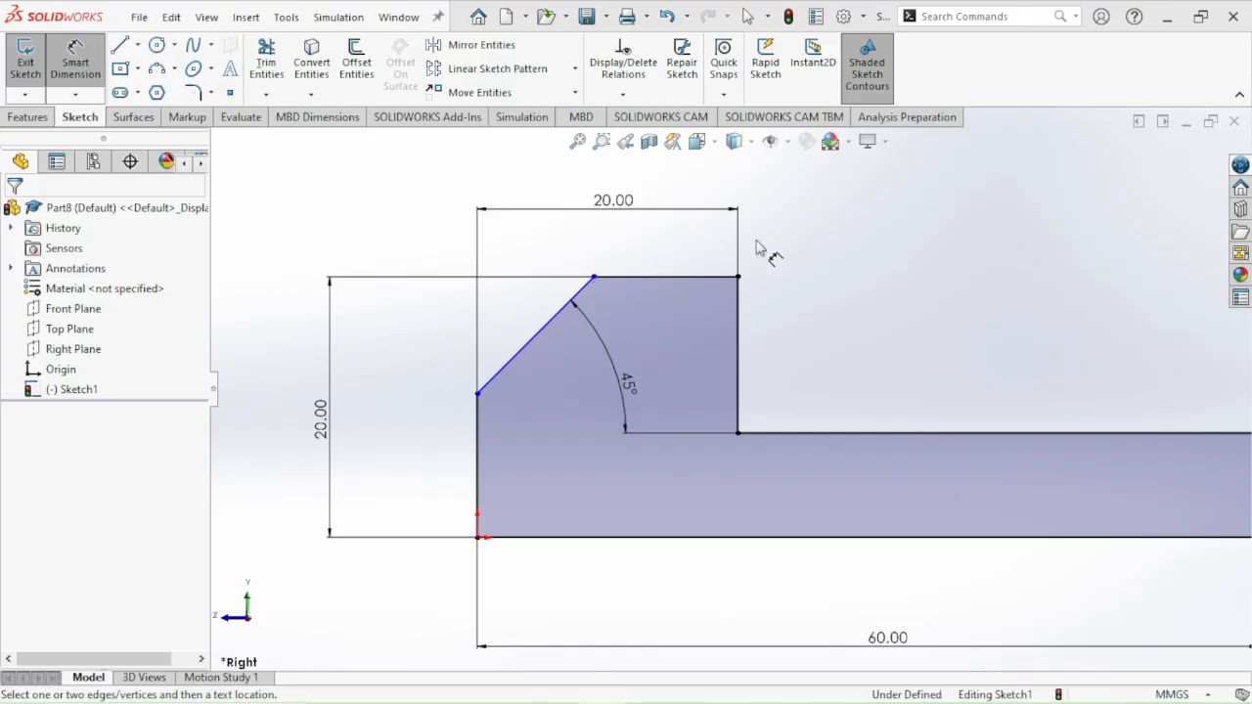
click(671, 276)
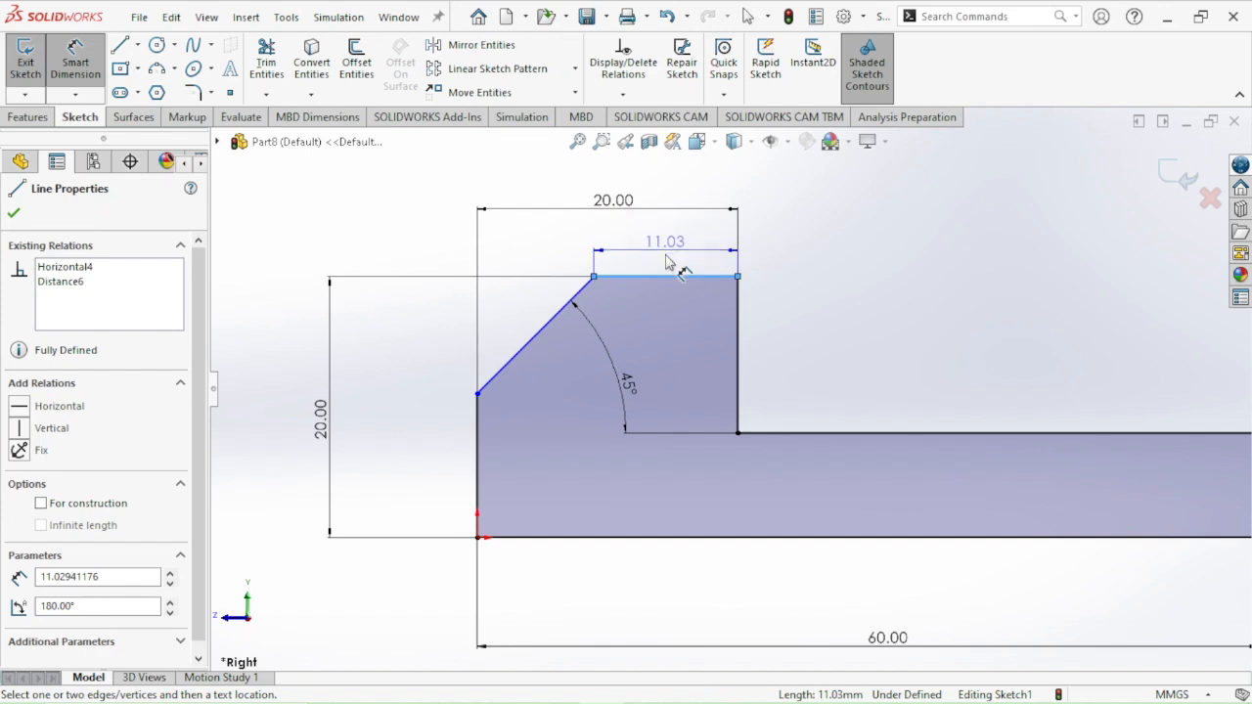
click(666, 263)
text(1)
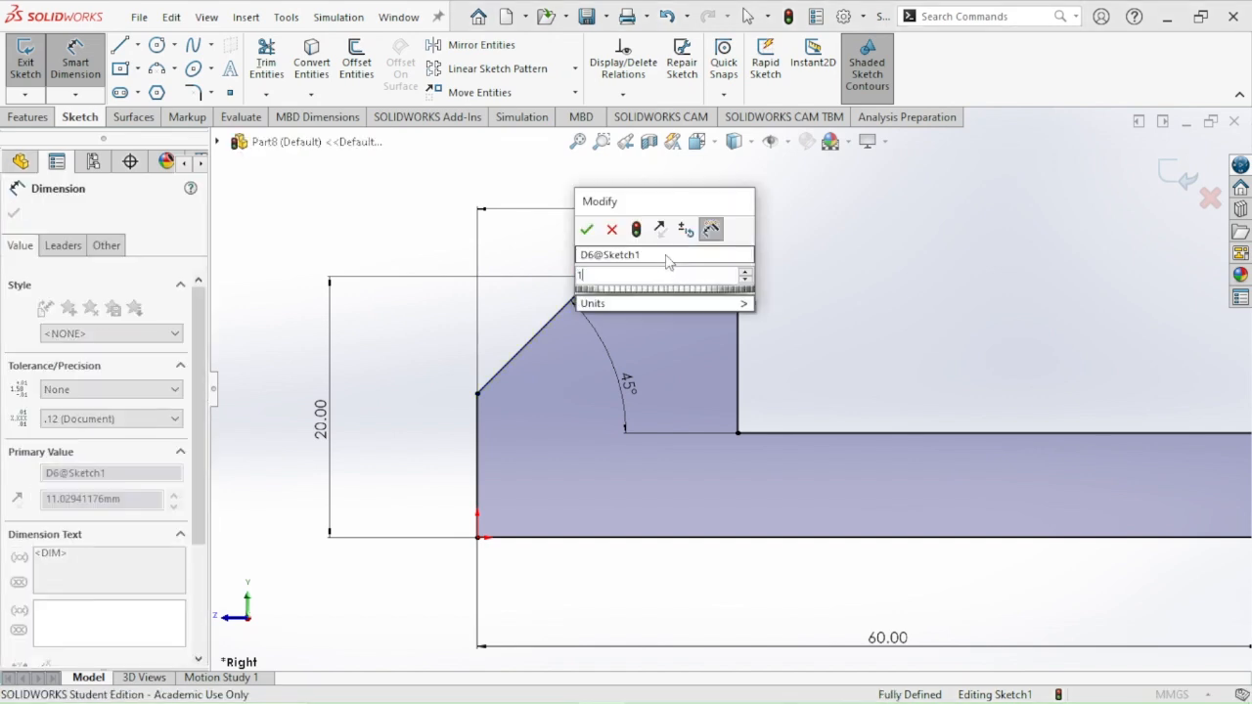
text(0)
key(Return)
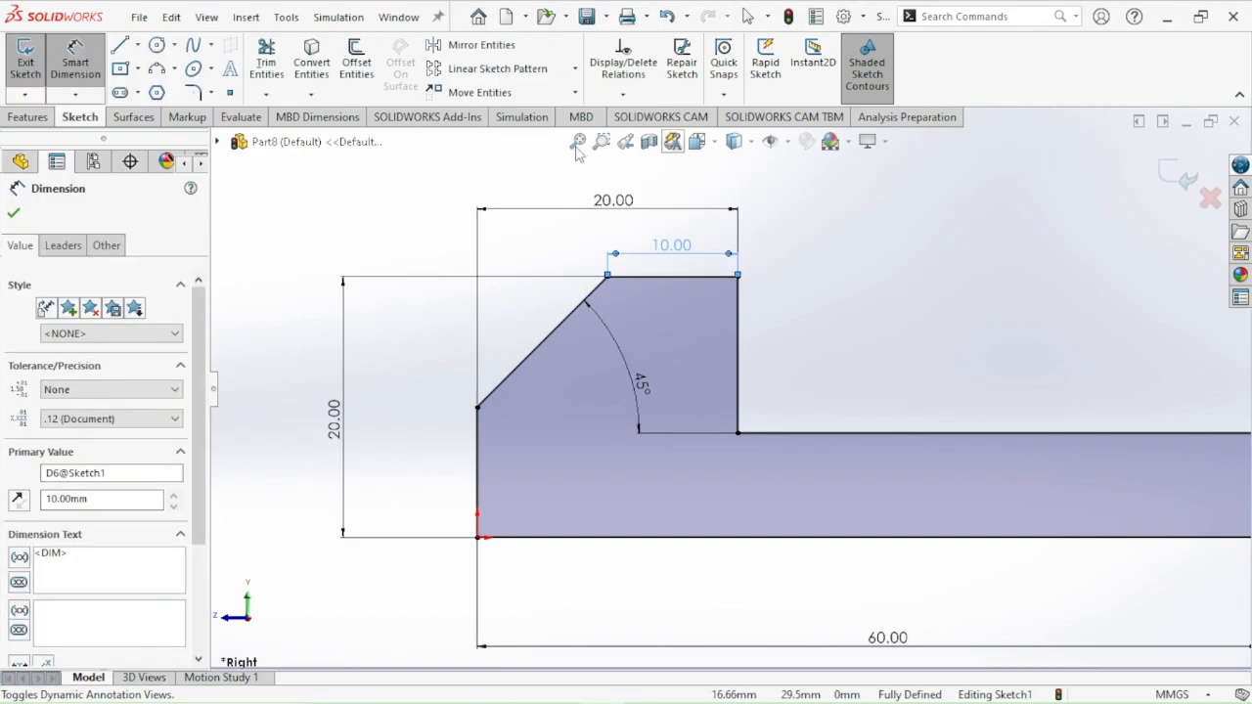
click(579, 142)
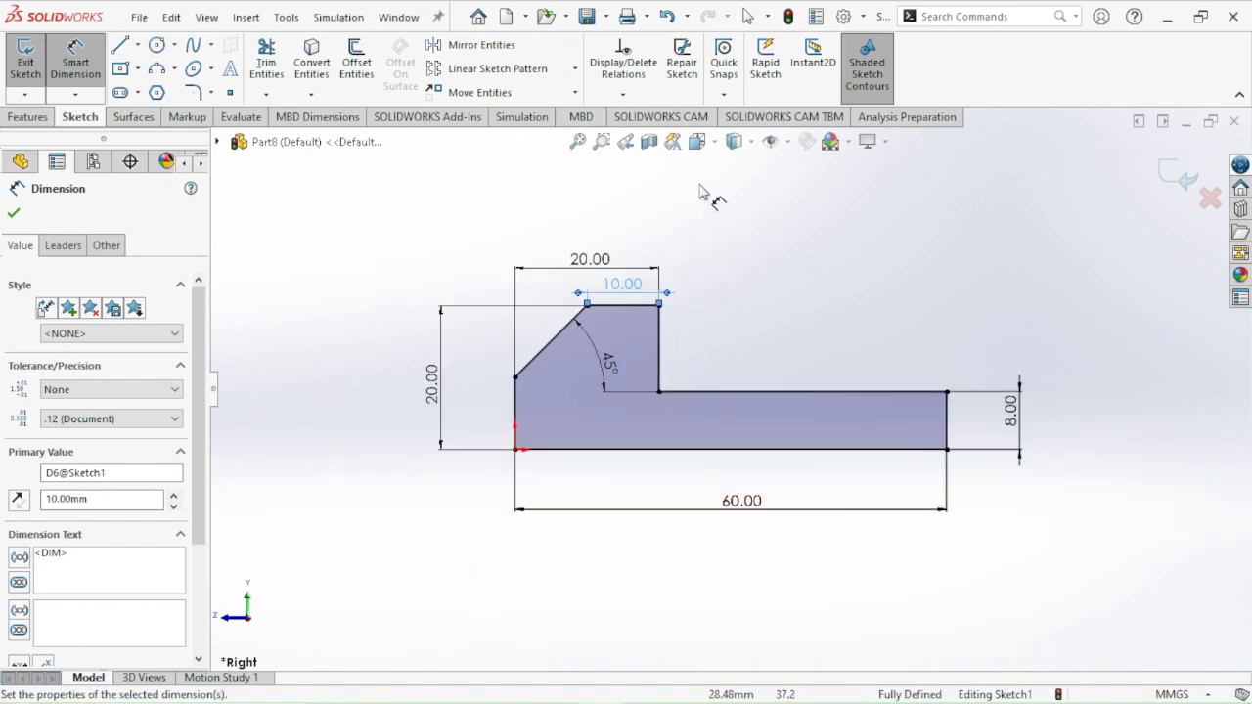
click(782, 282)
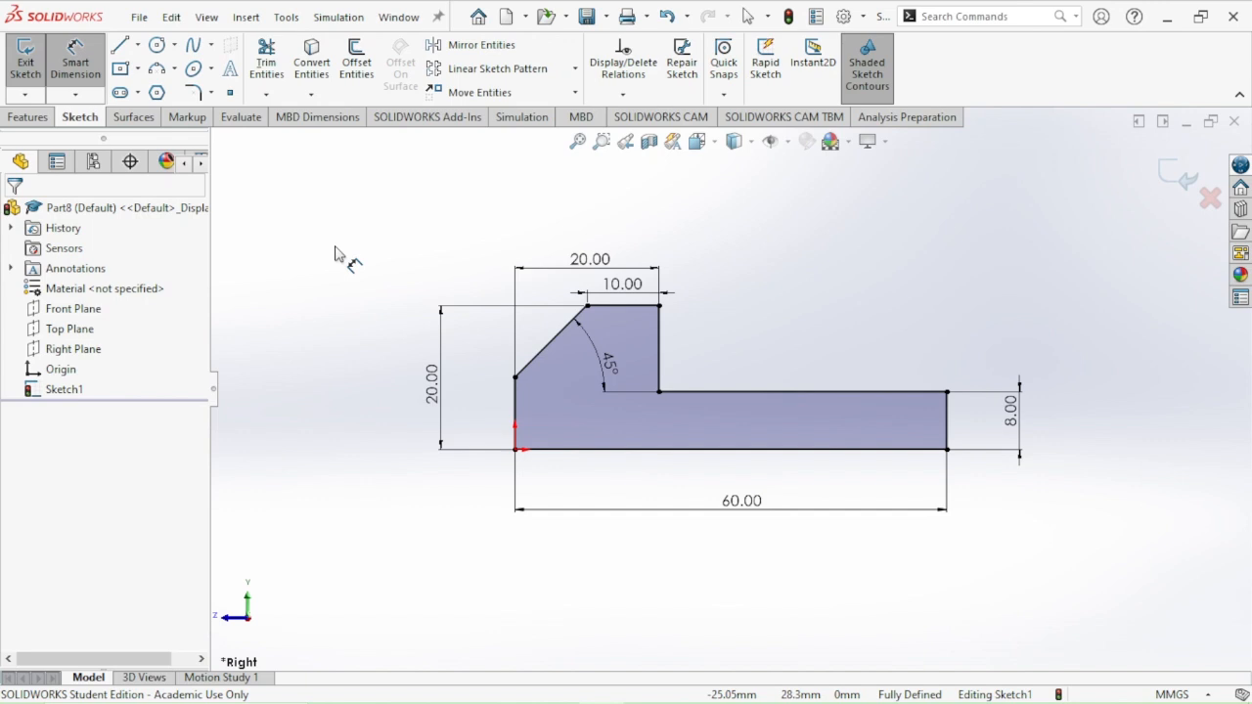
key(Escape)
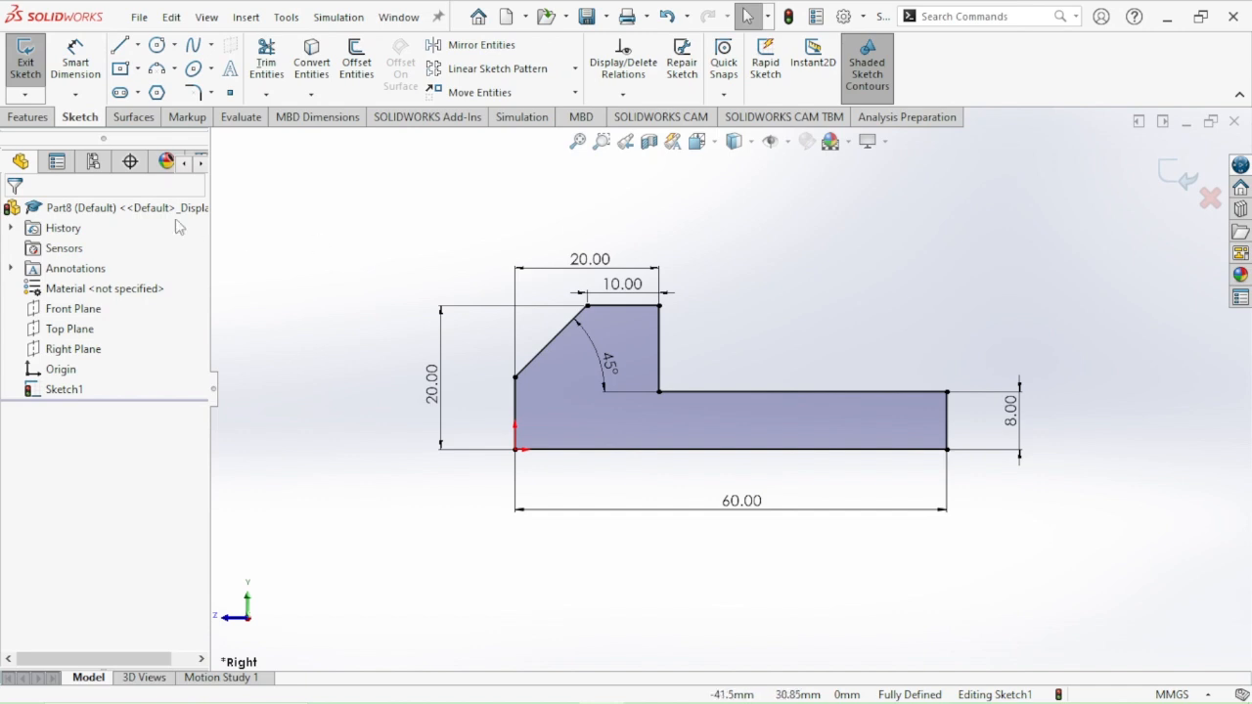
Finish the profile sketch and preview its mid-plane extrusion at trial depths up to 50 mm and back down to 20 mm
click(24, 65)
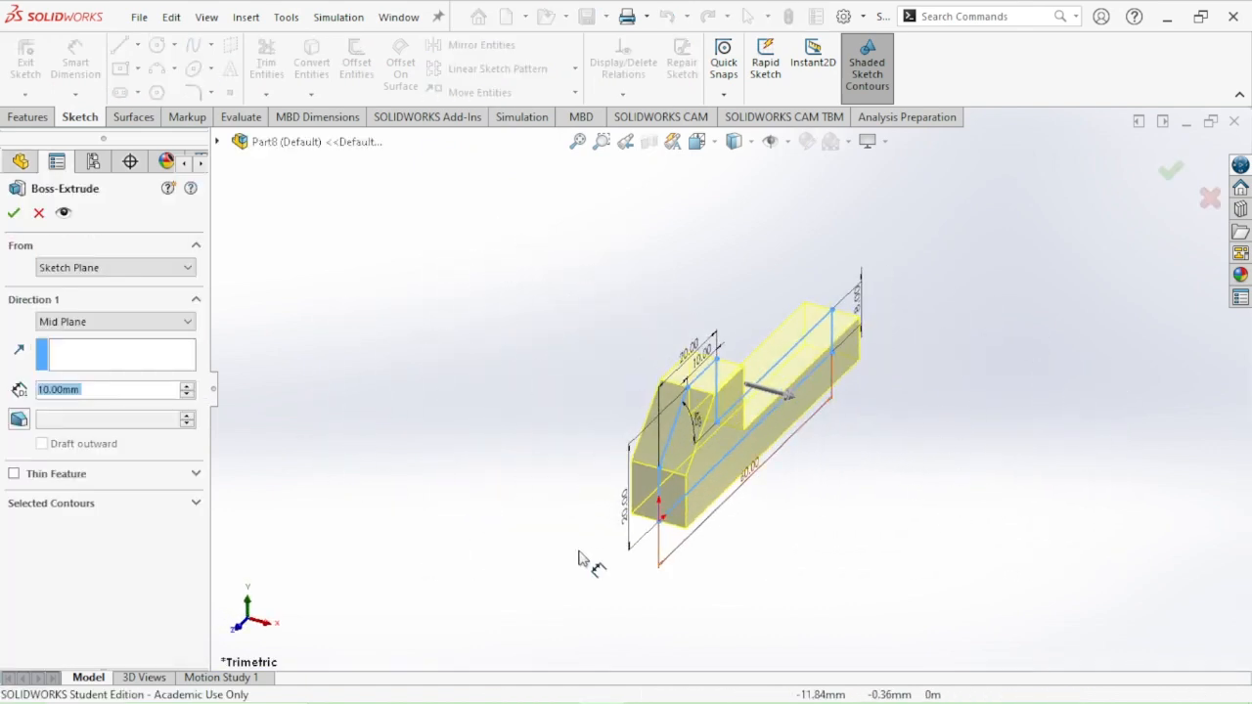
click(185, 388)
click(185, 388)
click(185, 388)
click(185, 387)
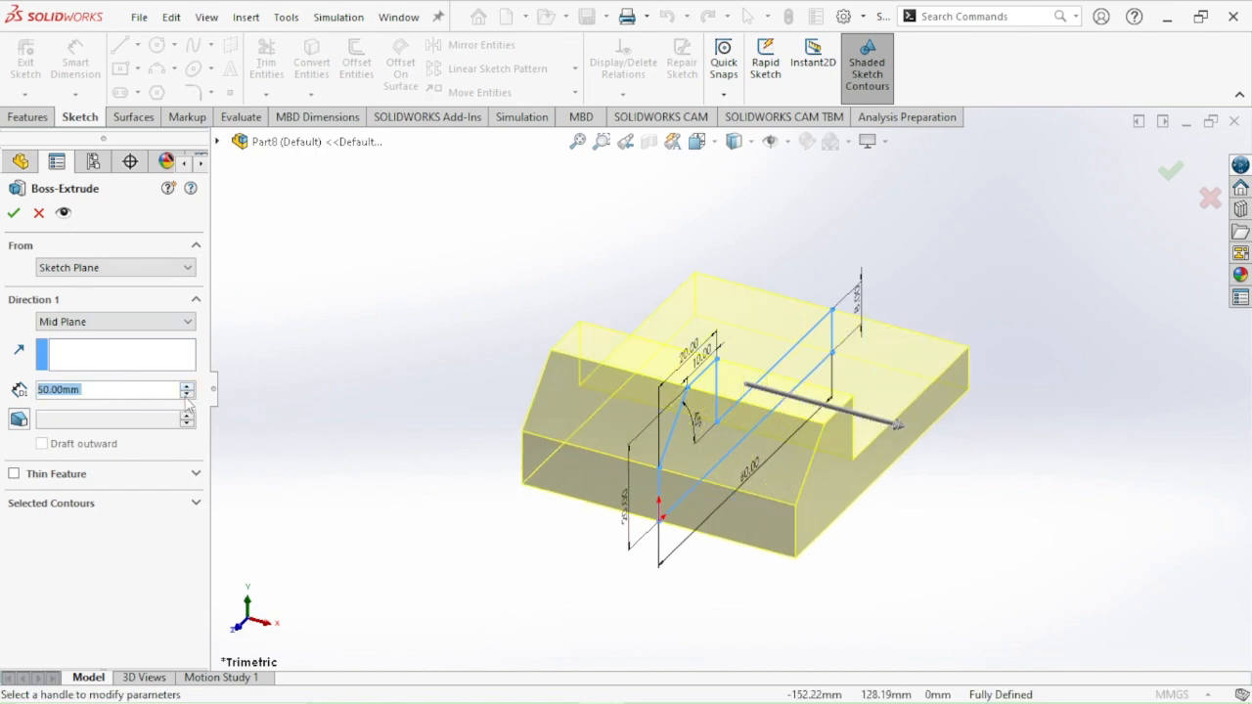
click(185, 394)
click(186, 394)
click(186, 395)
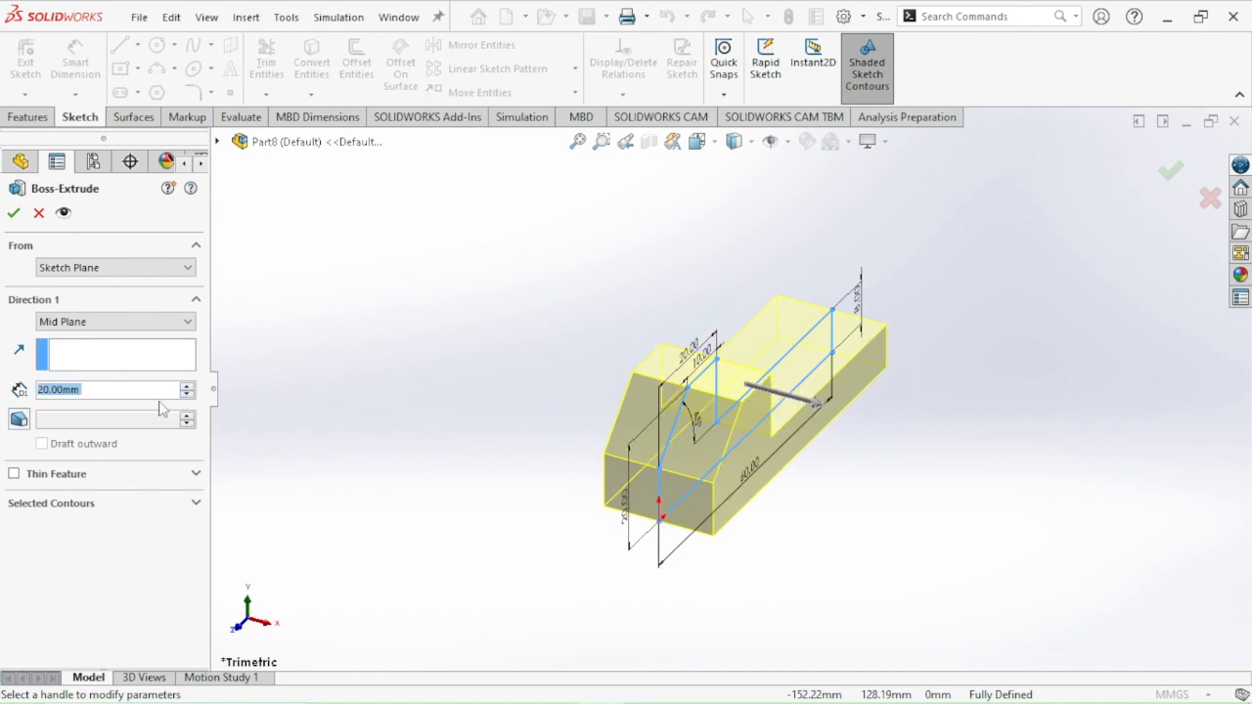
Check the block's width in 1.PNG, set the mid-plane extrusion depth to 15 mm in SOLIDWORKS, and complete the extrusion
key(alt+Tab)
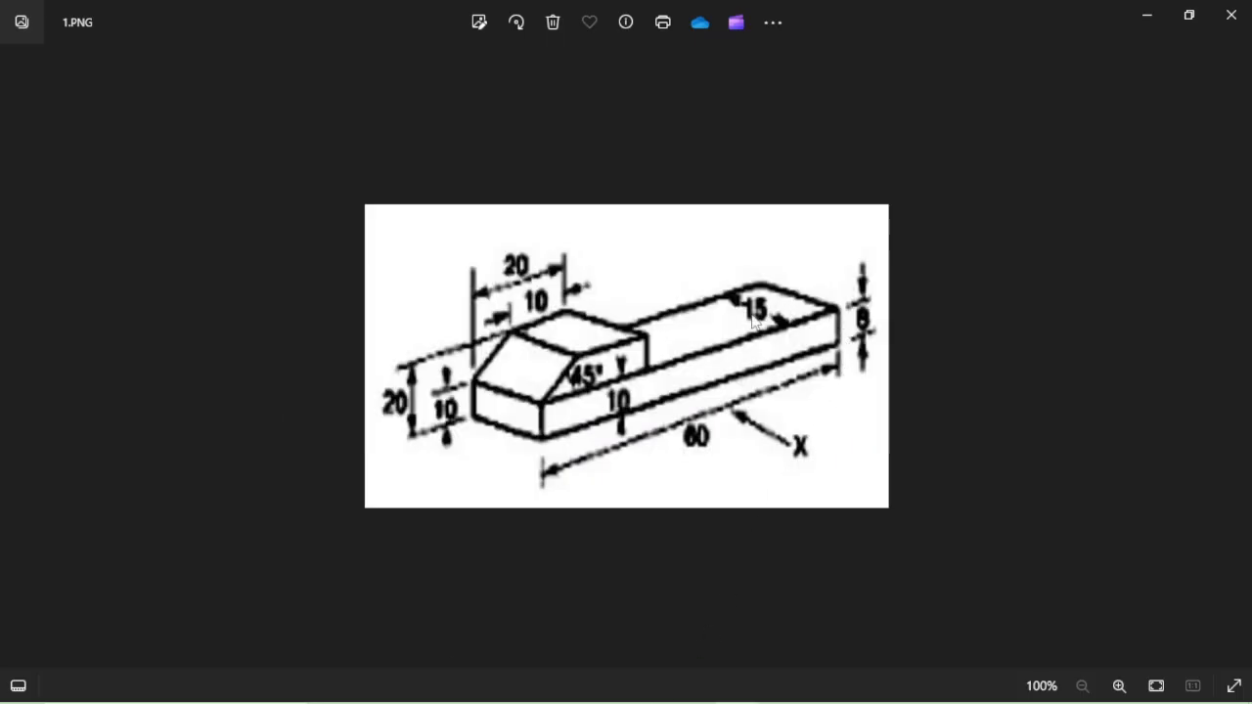
key(alt+Tab)
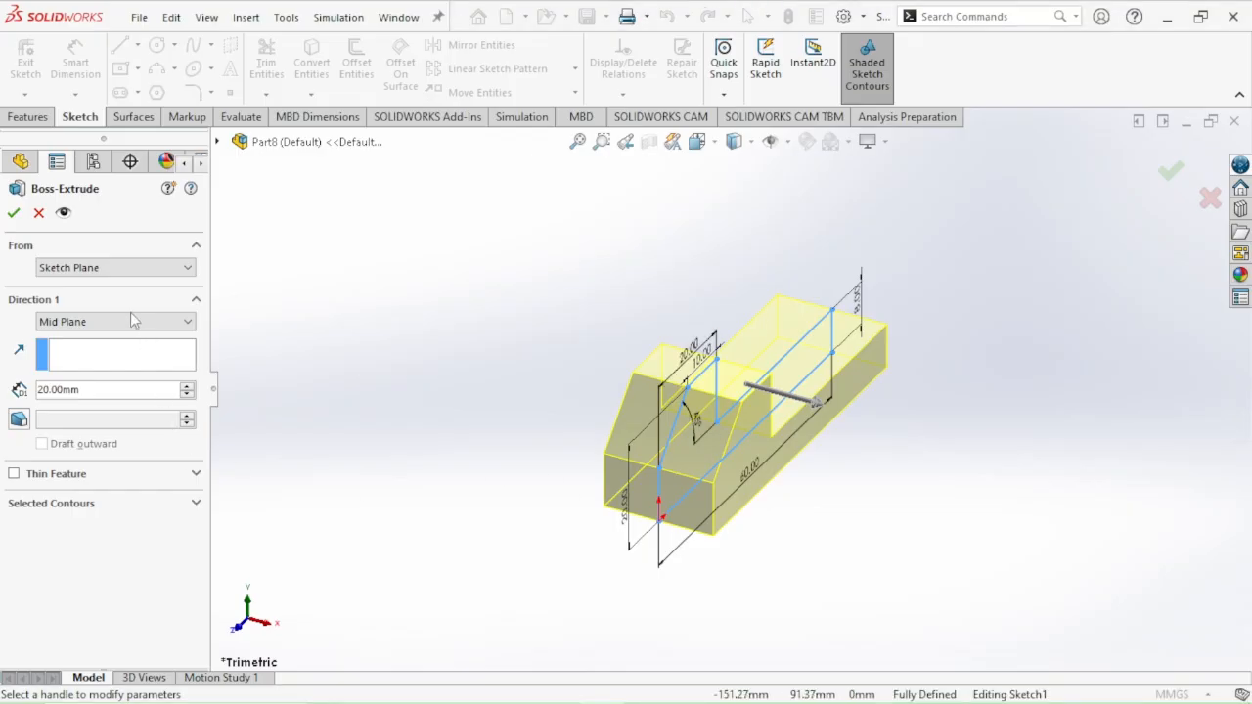
text(15)
key(Return)
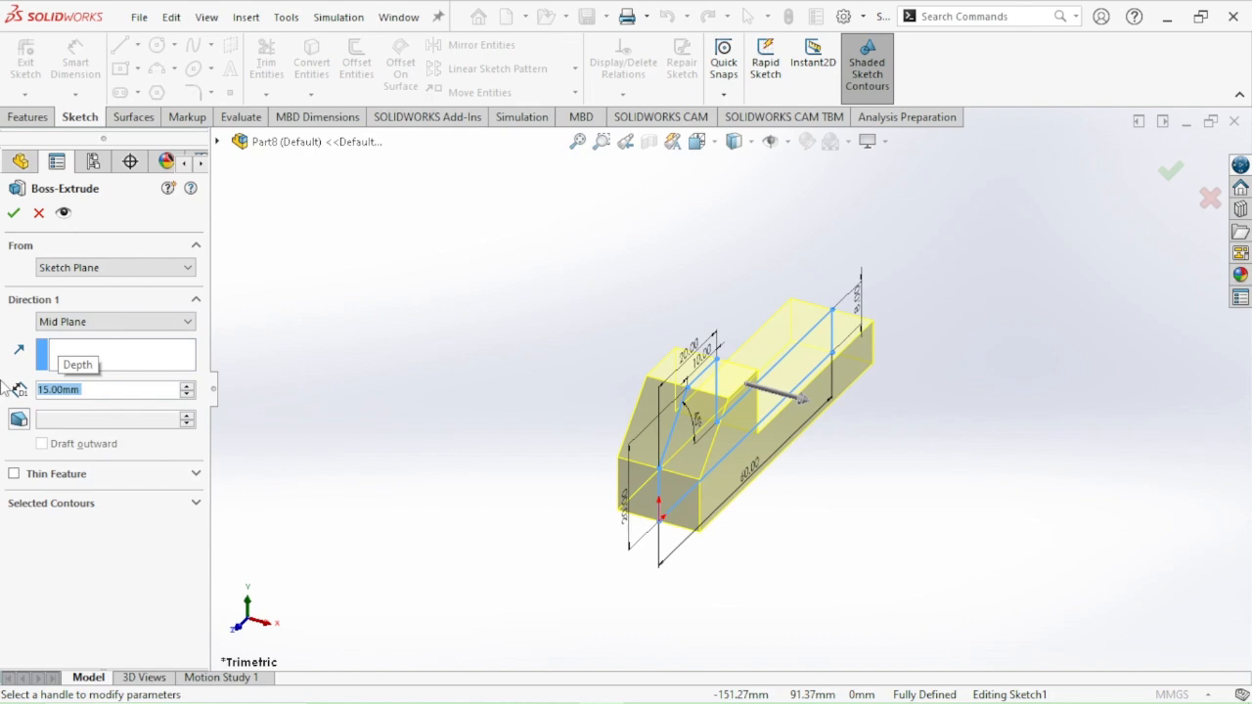
key(Return)
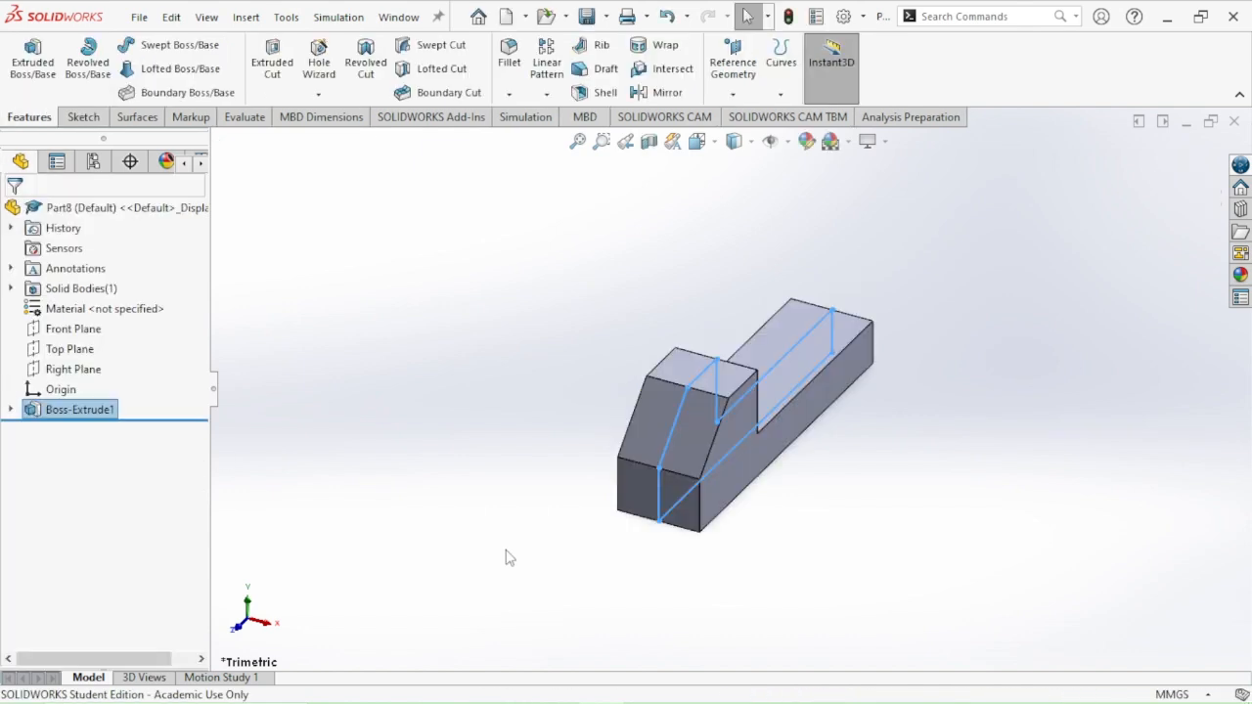
Examine the extruded block's sloped head, step and long base from several directions and at close range
click(864, 507)
middle_drag(922, 526, 808, 531)
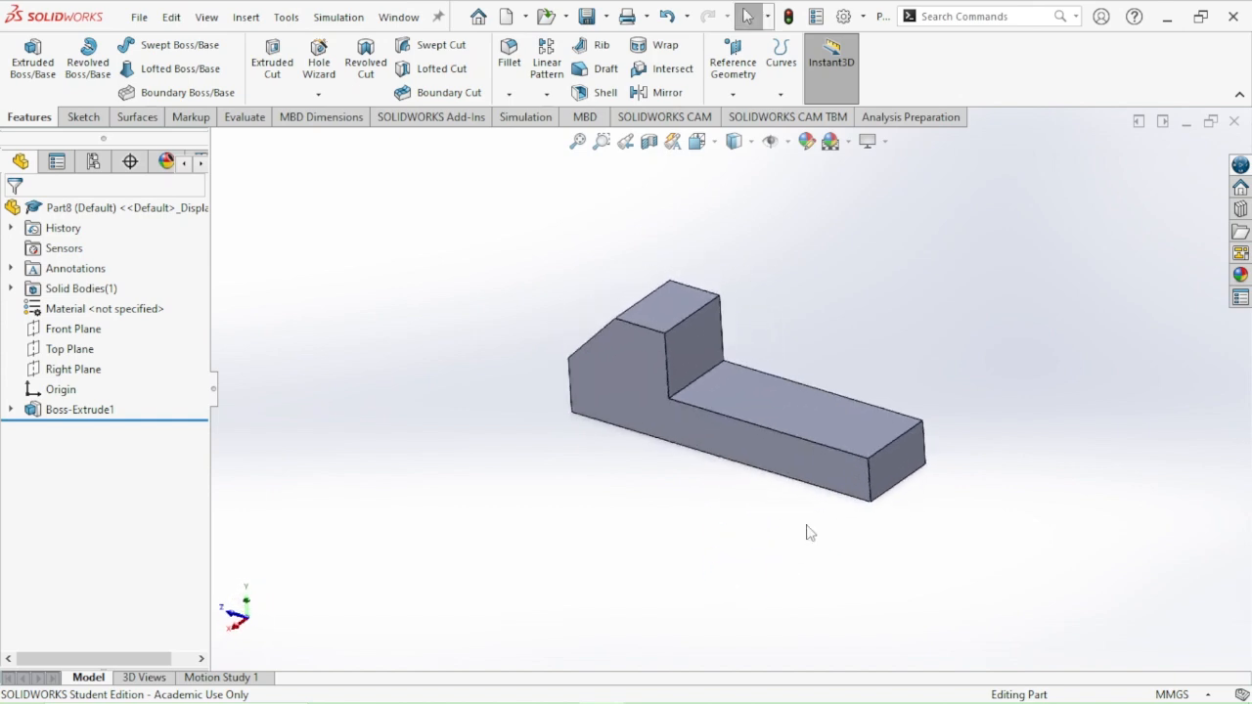
middle_drag(880, 330, 993, 469)
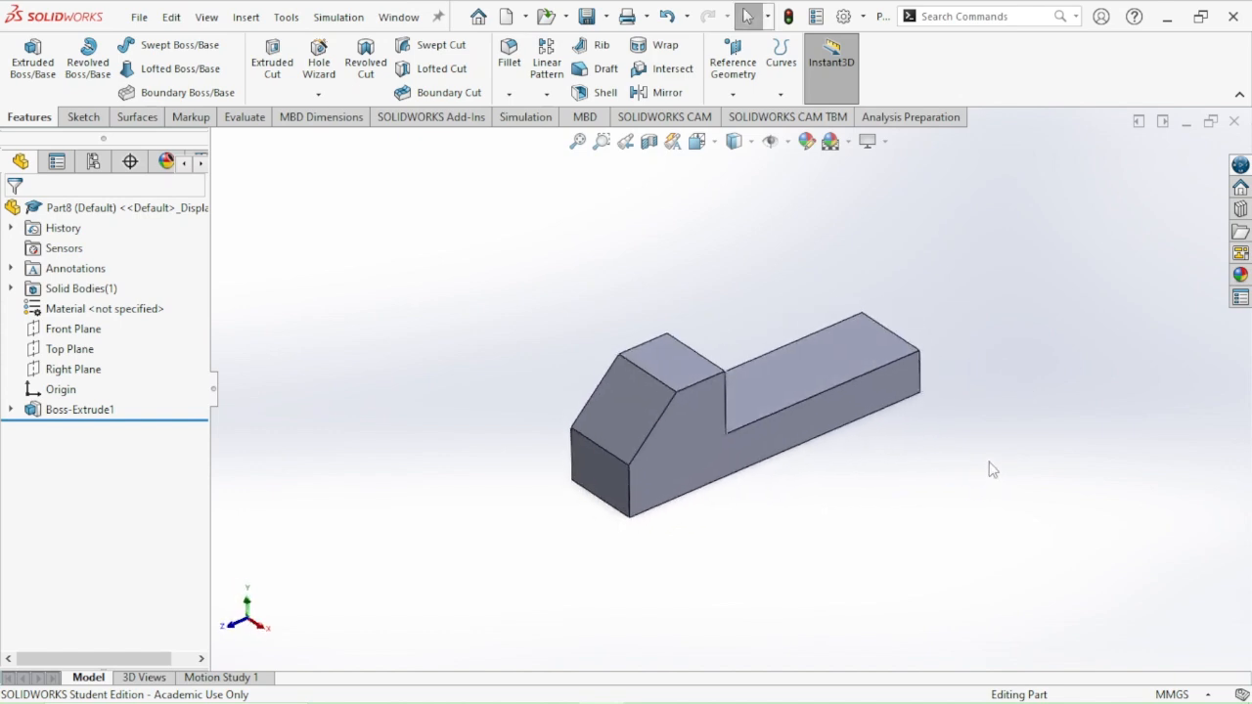
scroll(894, 434, up, 4)
scroll(880, 434, down, 1)
scroll(614, 357, down, 7)
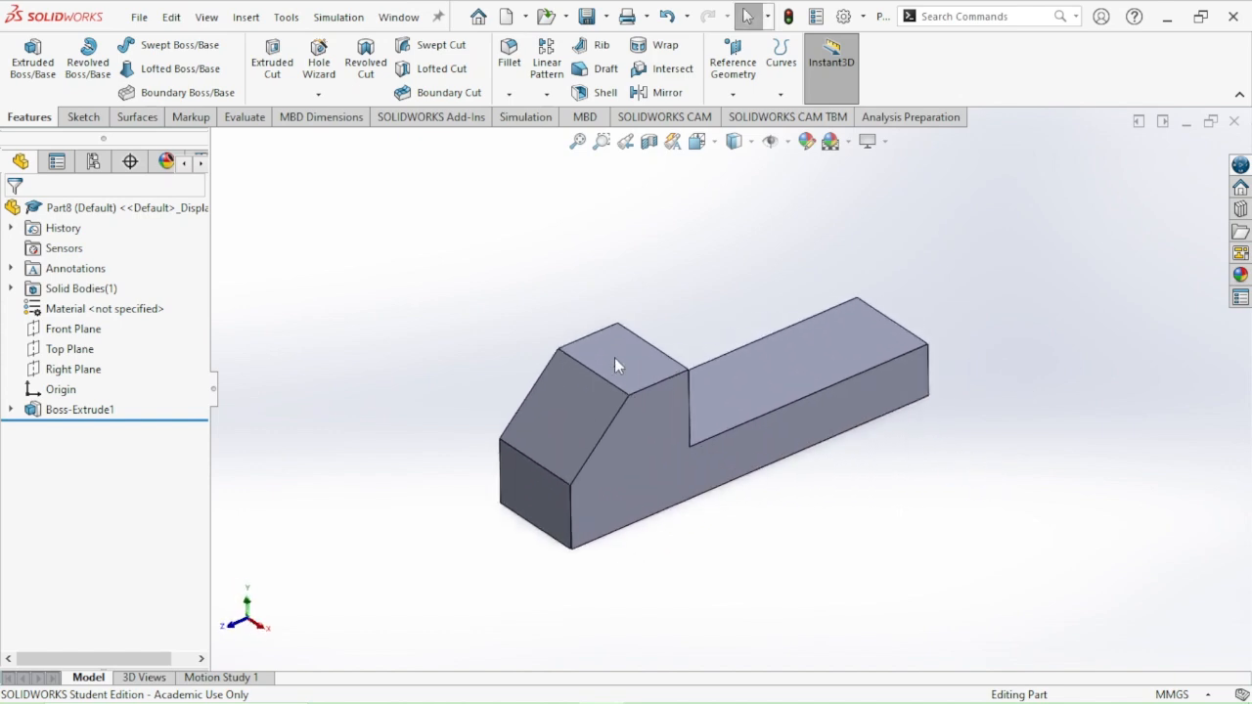
scroll(656, 494, up, 2)
scroll(708, 447, down, 2)
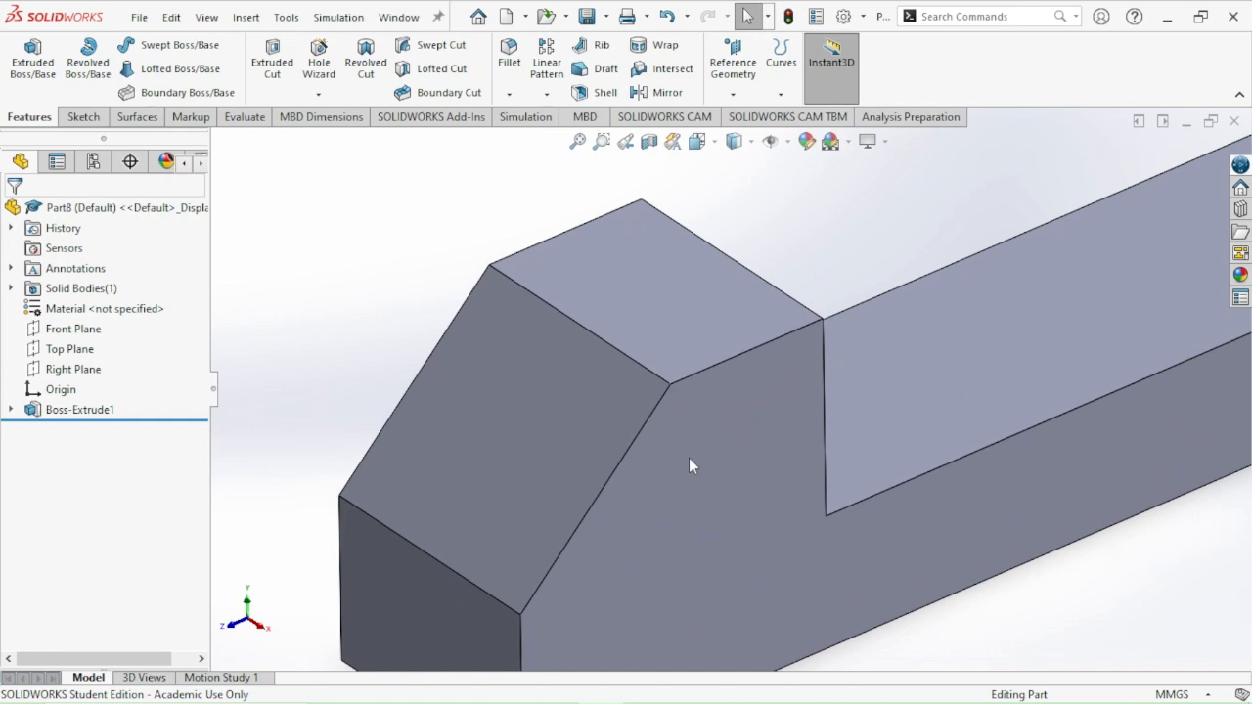
scroll(727, 397, up, 5)
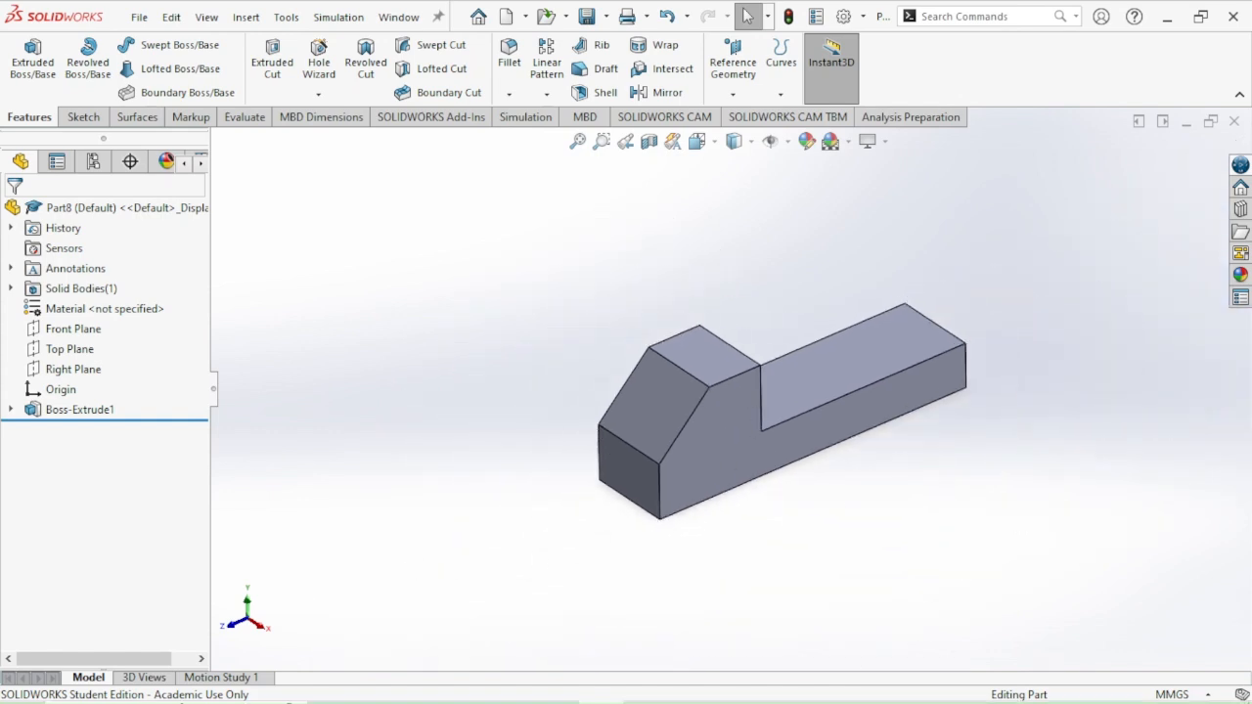
scroll(261, 601, down, 5)
scroll(261, 601, up, 6)
scroll(261, 601, down, 3)
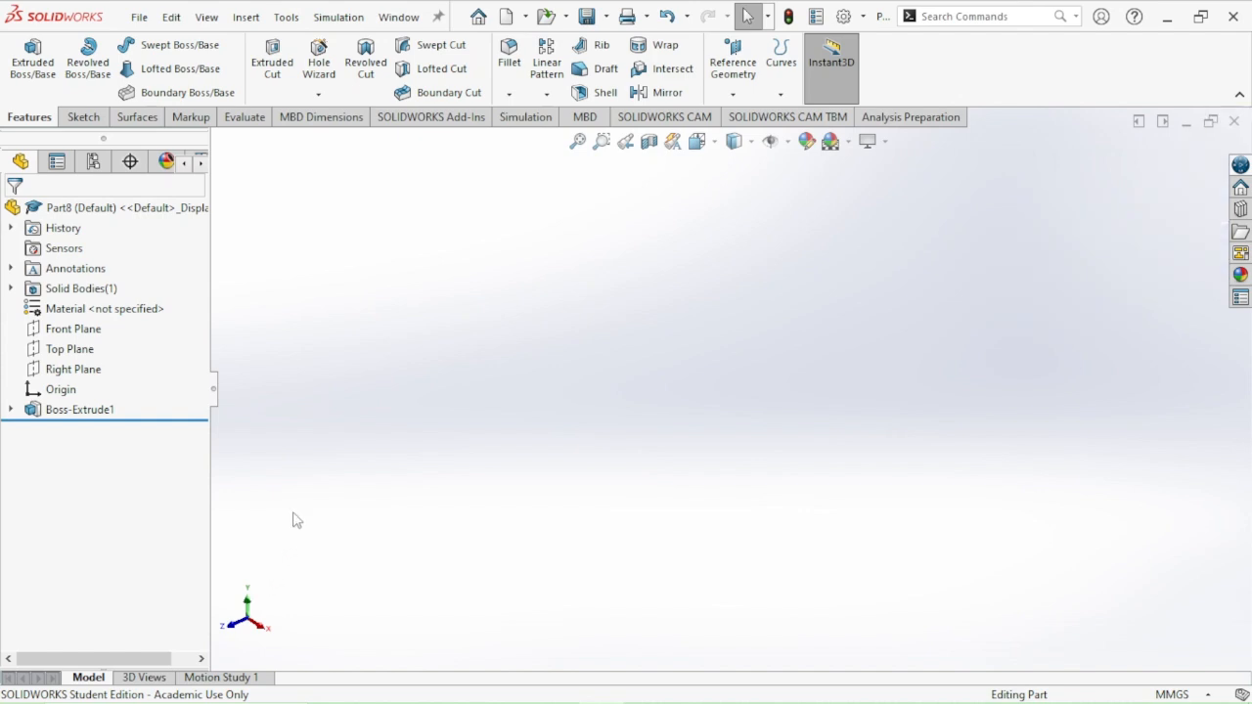
Fit the whole block in view and orient it to the isometric view
click(577, 142)
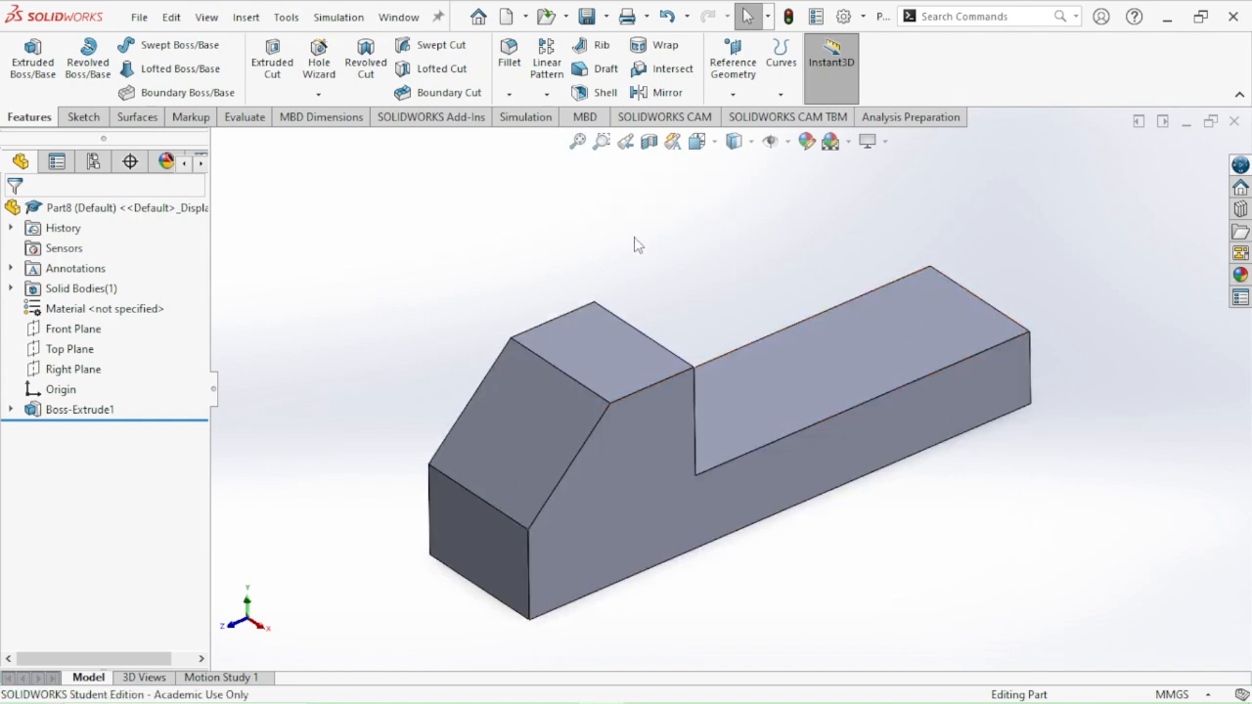
click(700, 142)
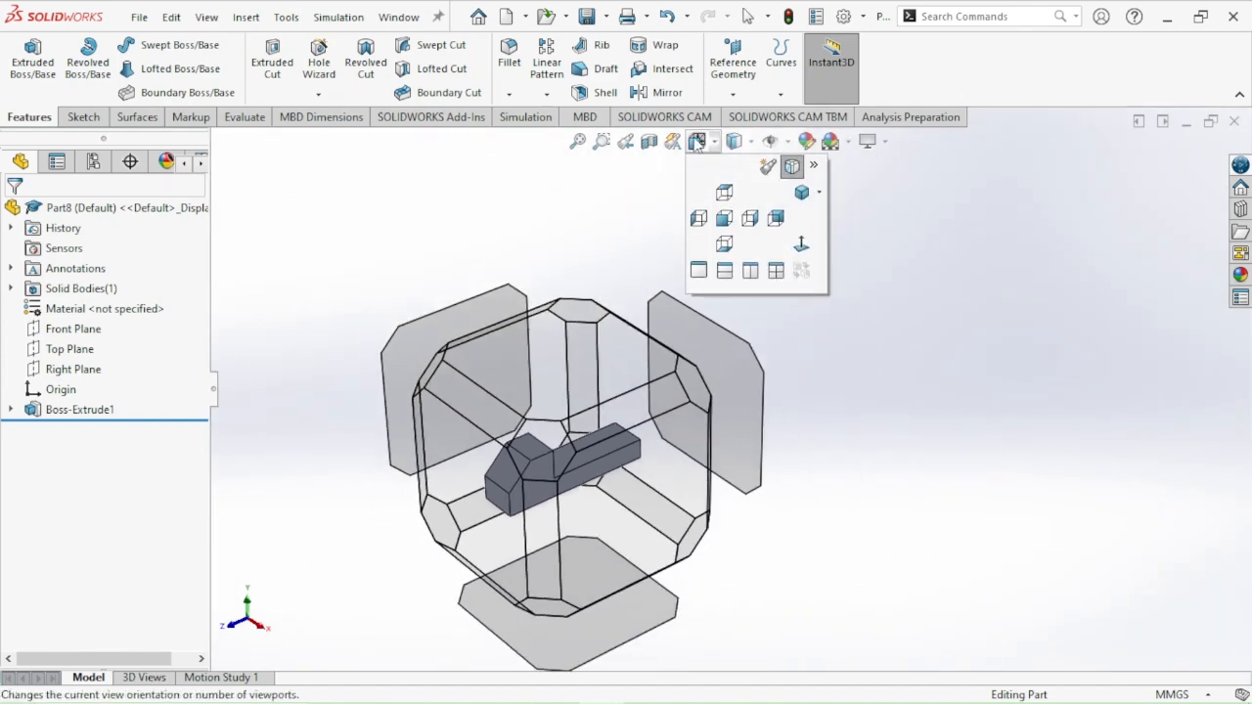
click(802, 195)
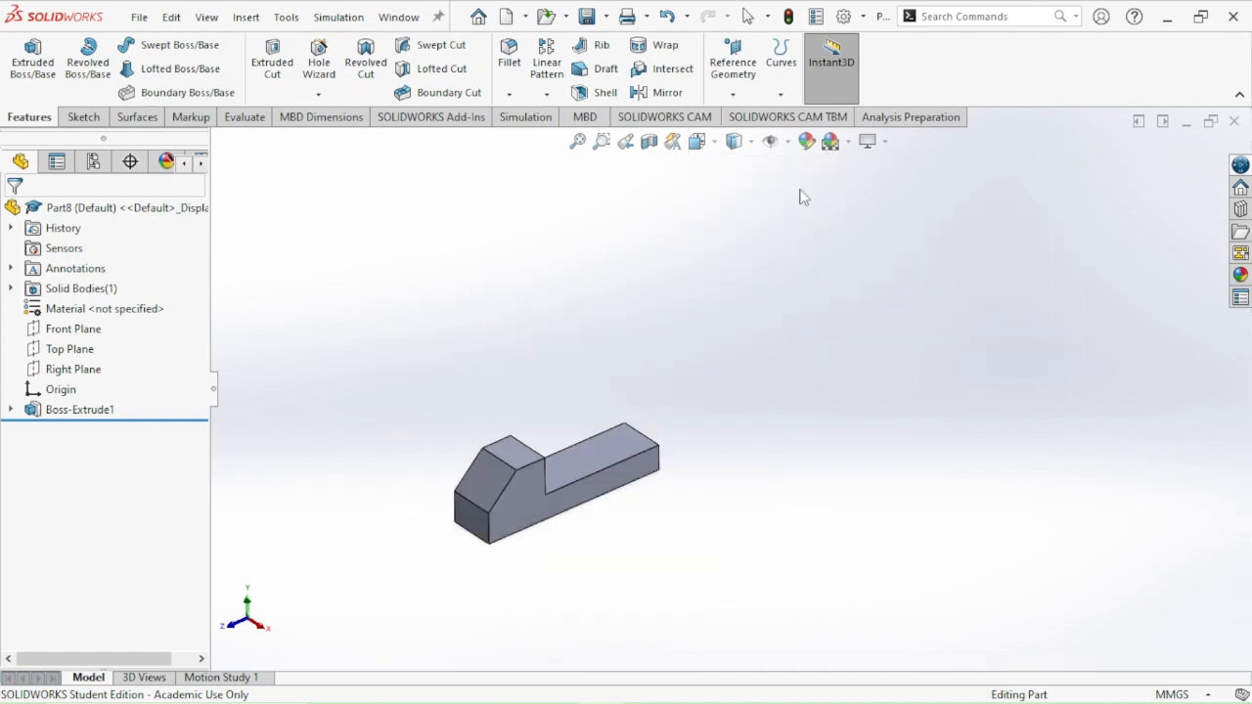